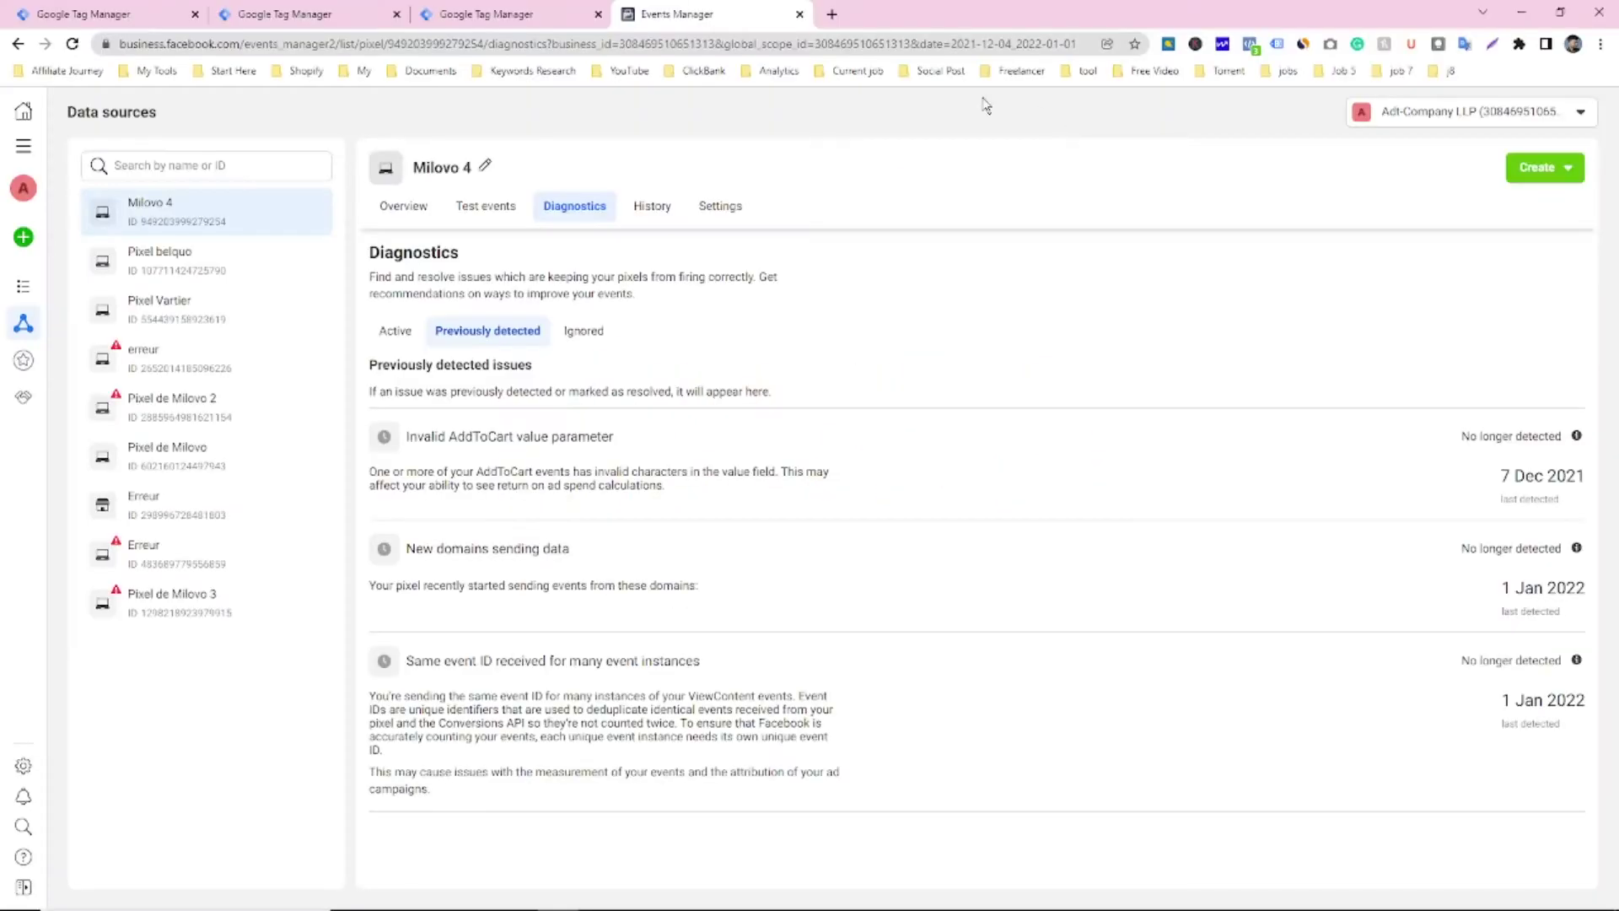
# In GTM, tick the SS - AddToCart and BS - add to cart Tag checkboxes, then view the Templates page
pyautogui.click(241, 8)
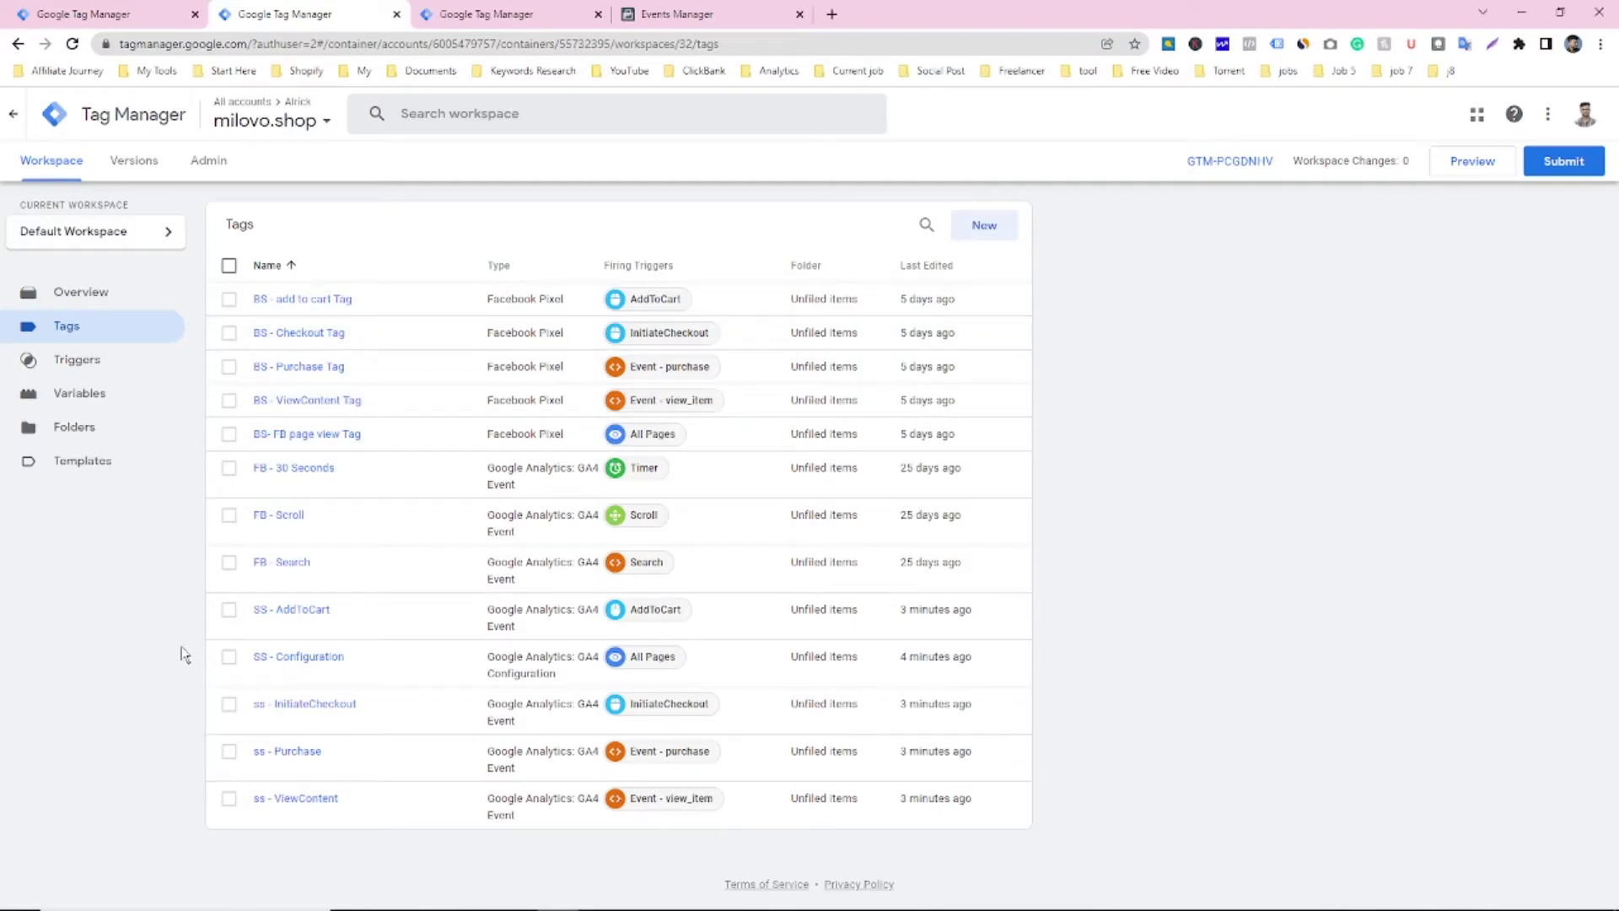
pyautogui.click(228, 613)
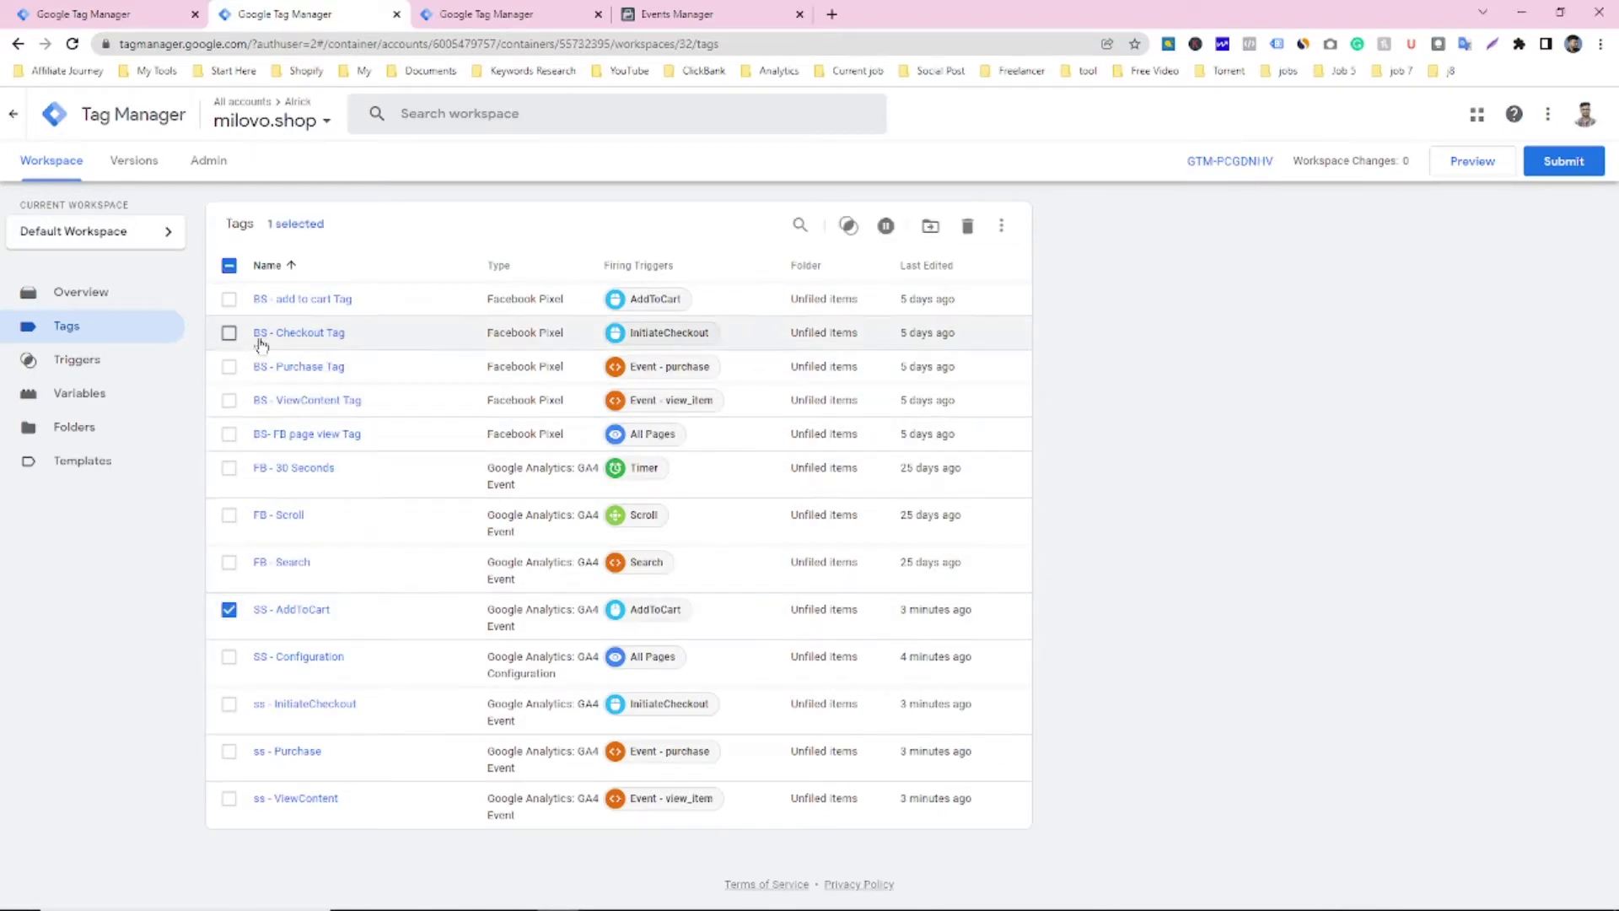
pyautogui.click(229, 300)
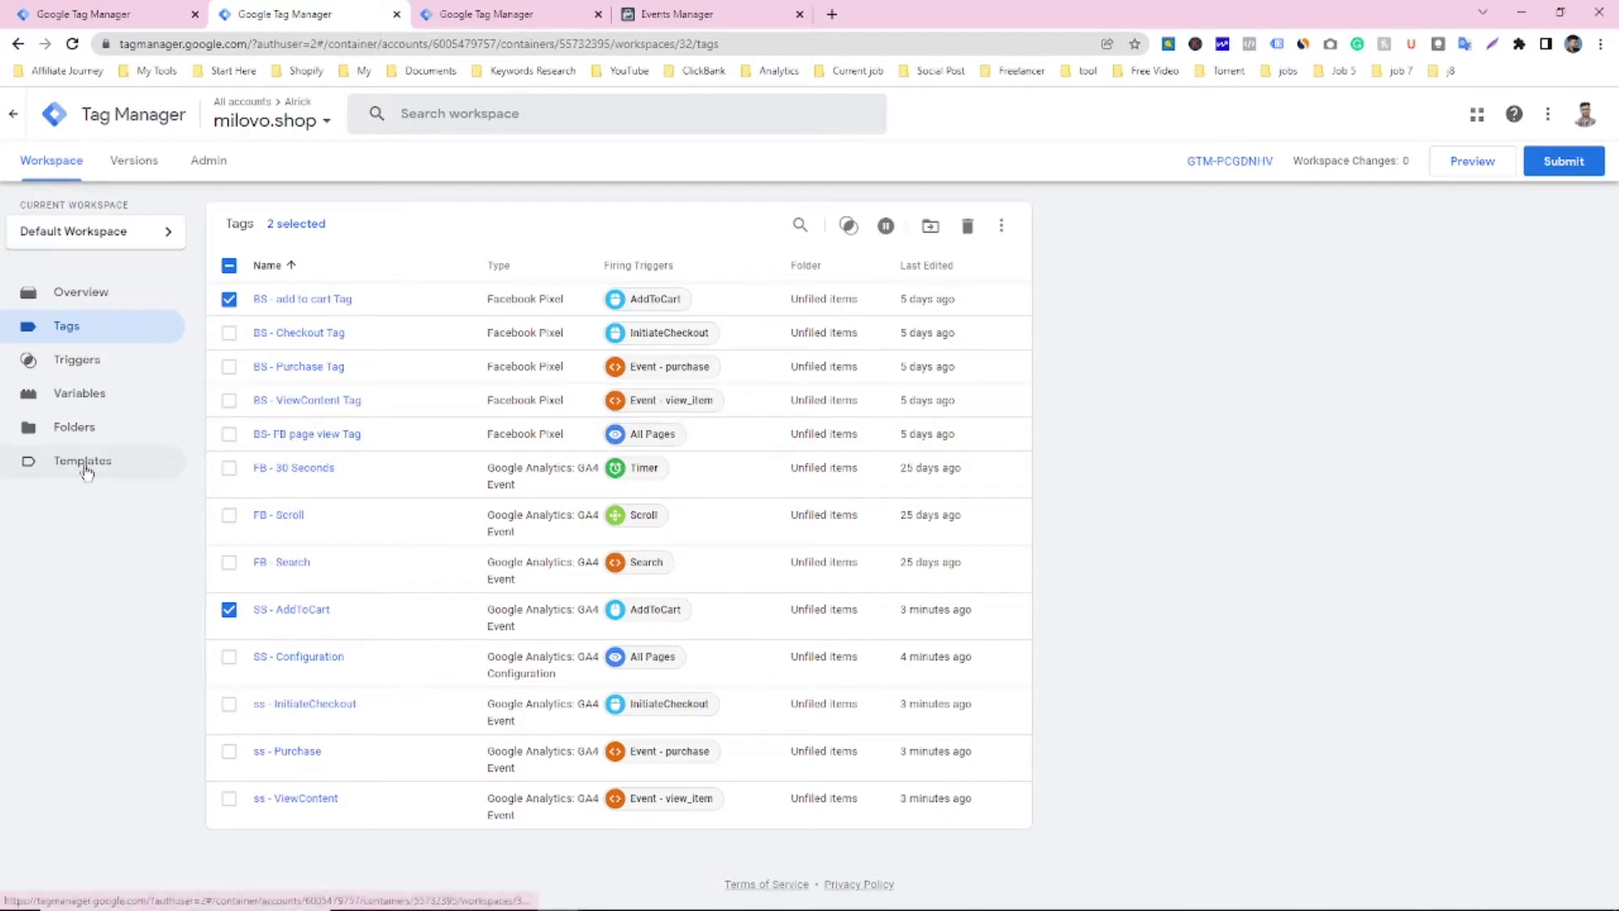
pyautogui.click(464, 12)
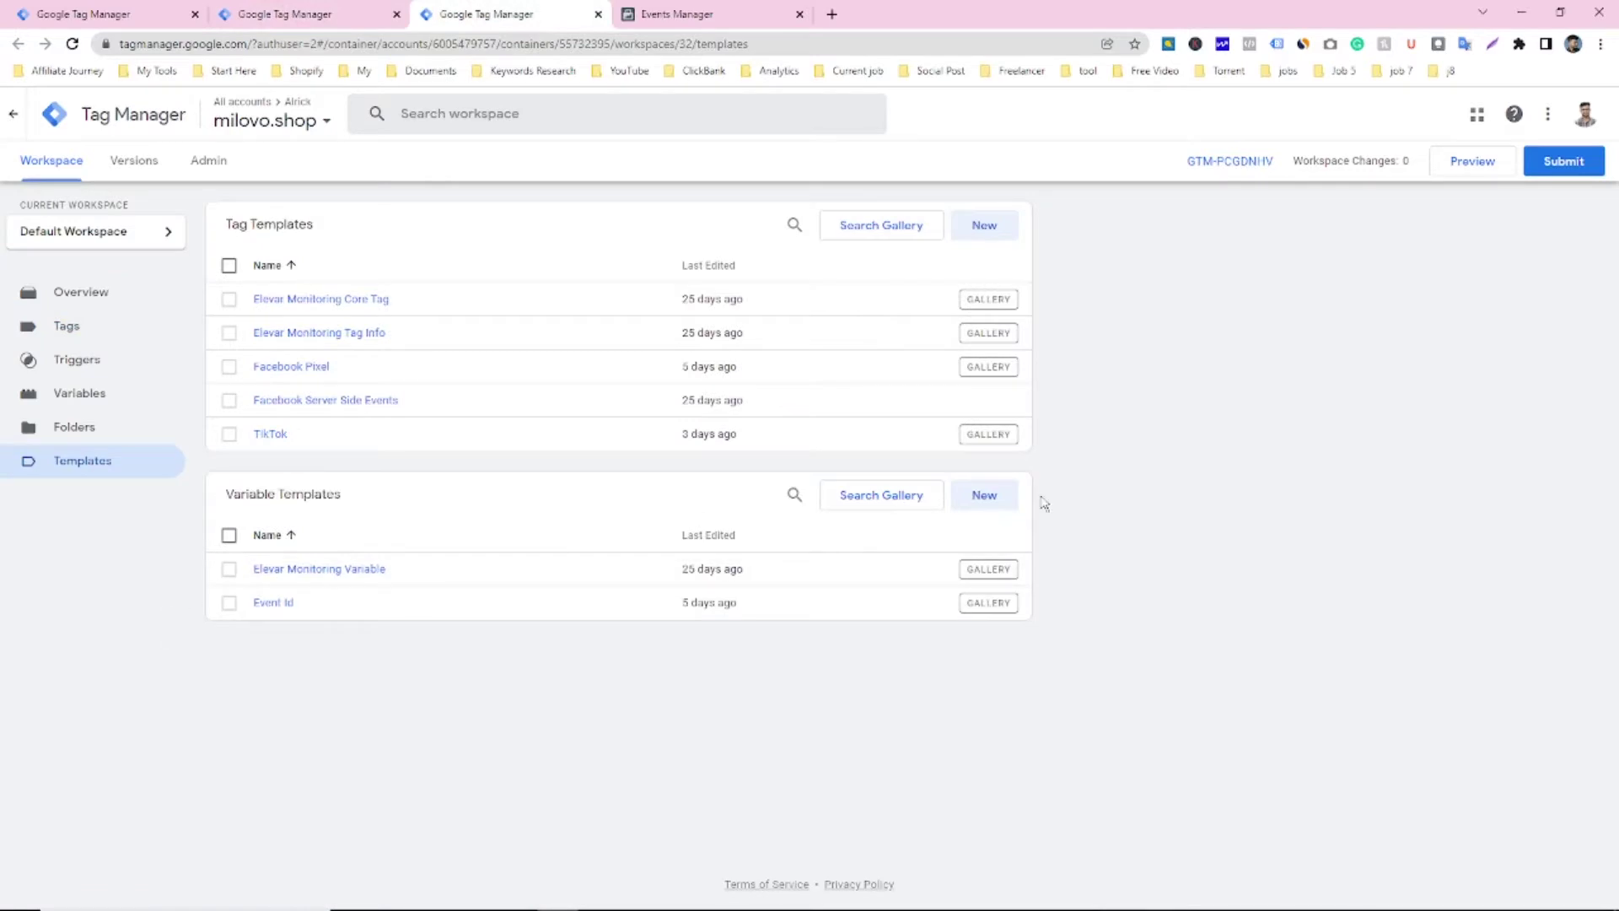
pyautogui.click(879, 498)
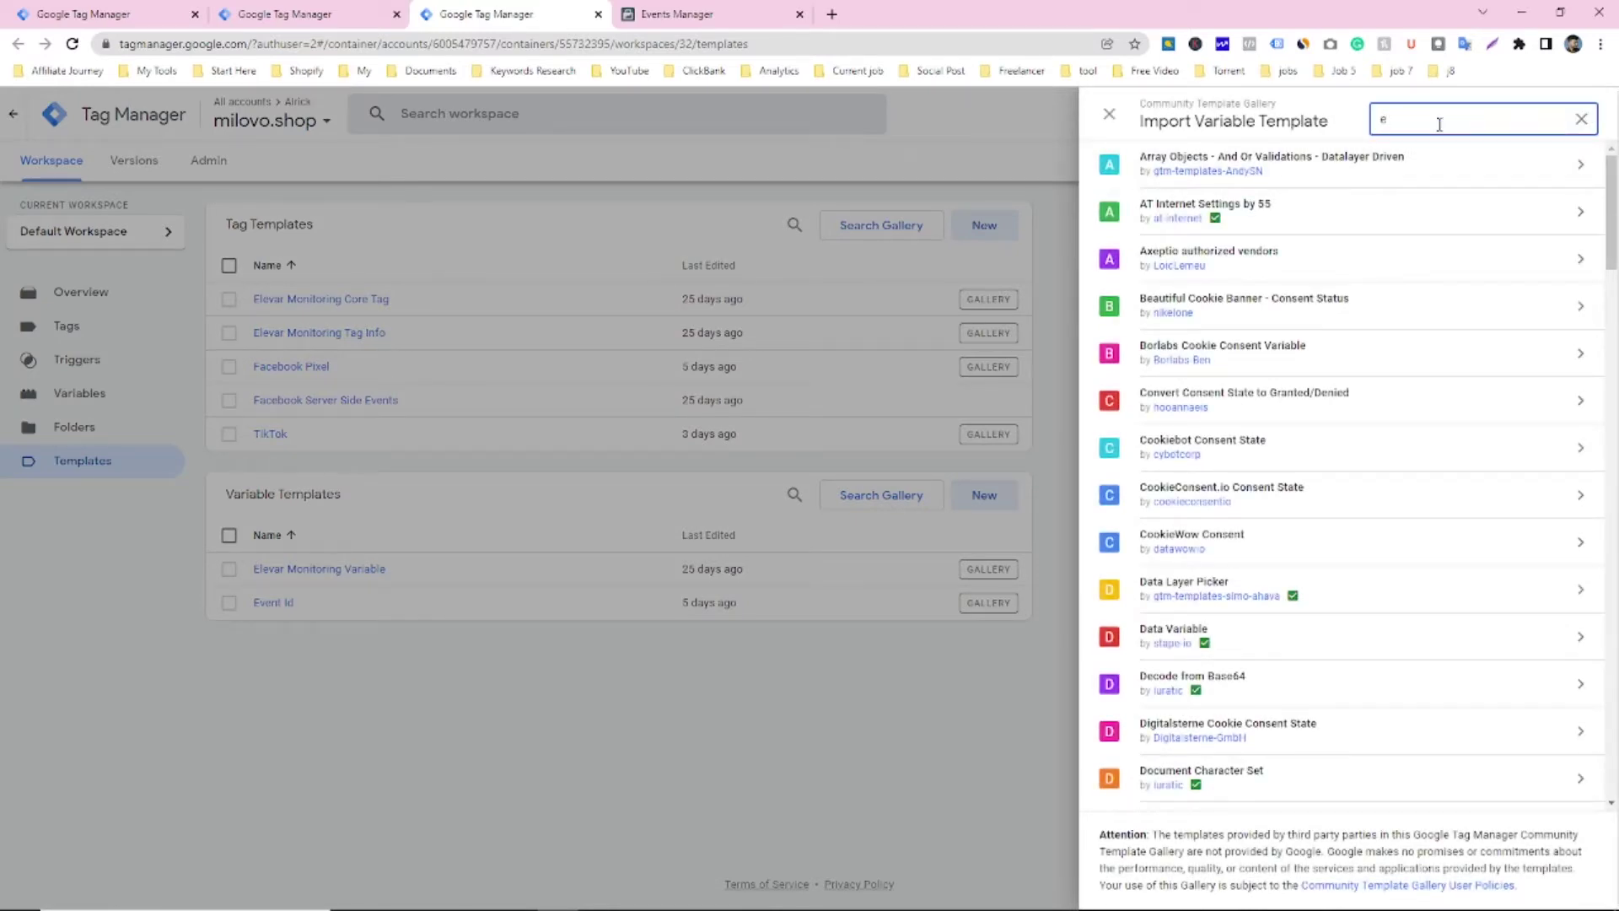
pyautogui.write('even')
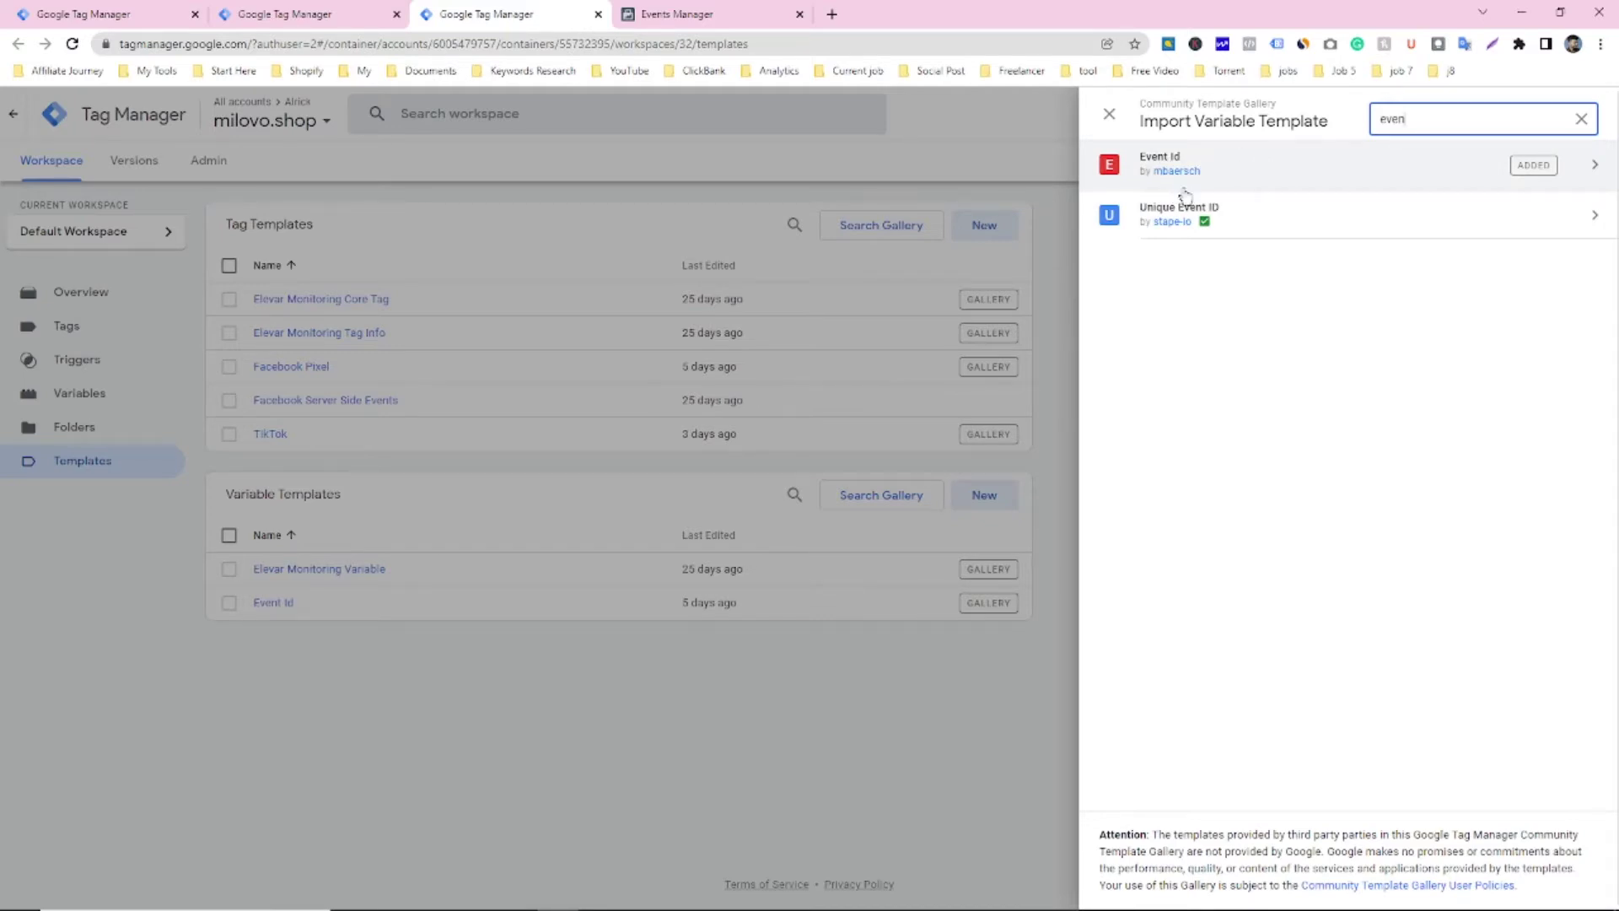
pyautogui.click(930, 229)
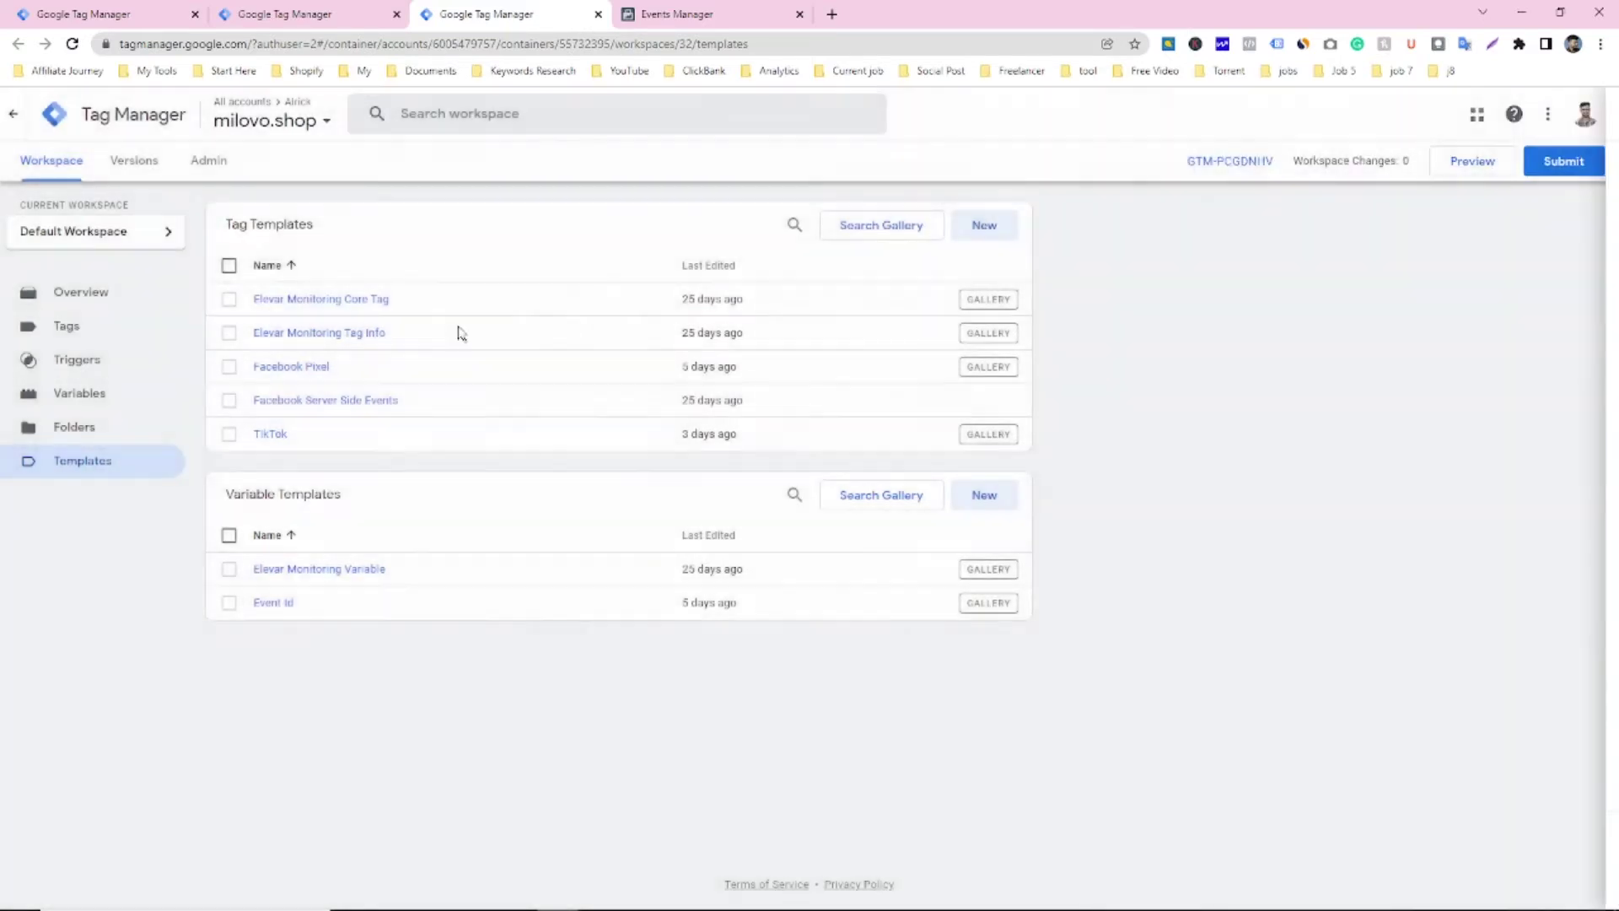
# Start a new user-defined variable of the Event Id template type from the Variables page
pyautogui.click(144, 403)
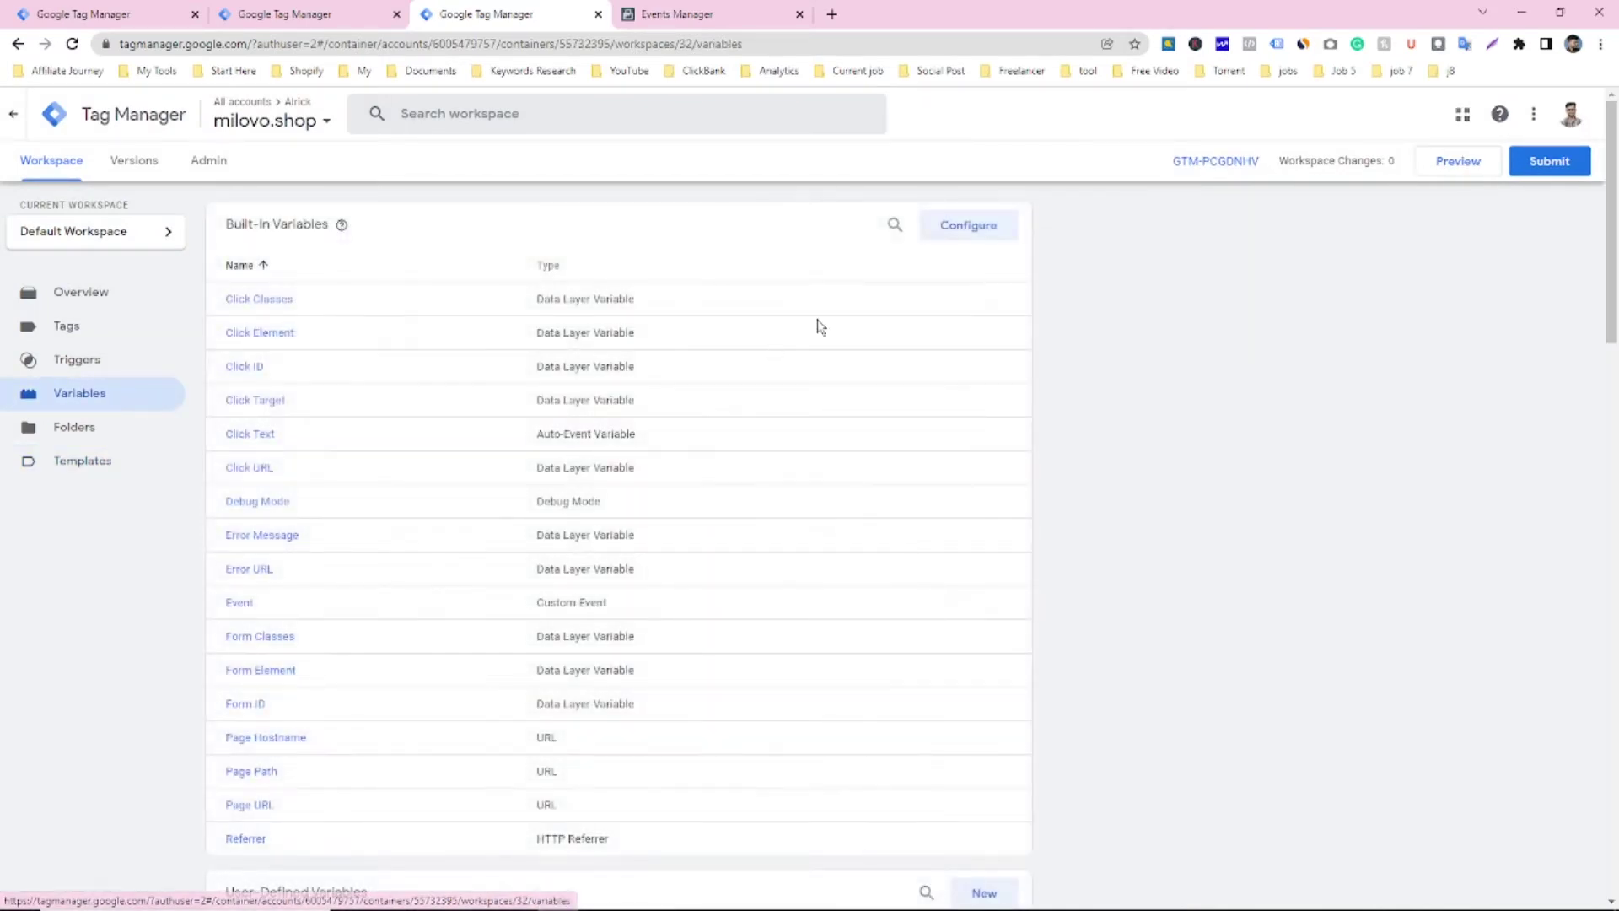
pyautogui.scroll(-5, 948, 253)
pyautogui.click(980, 469)
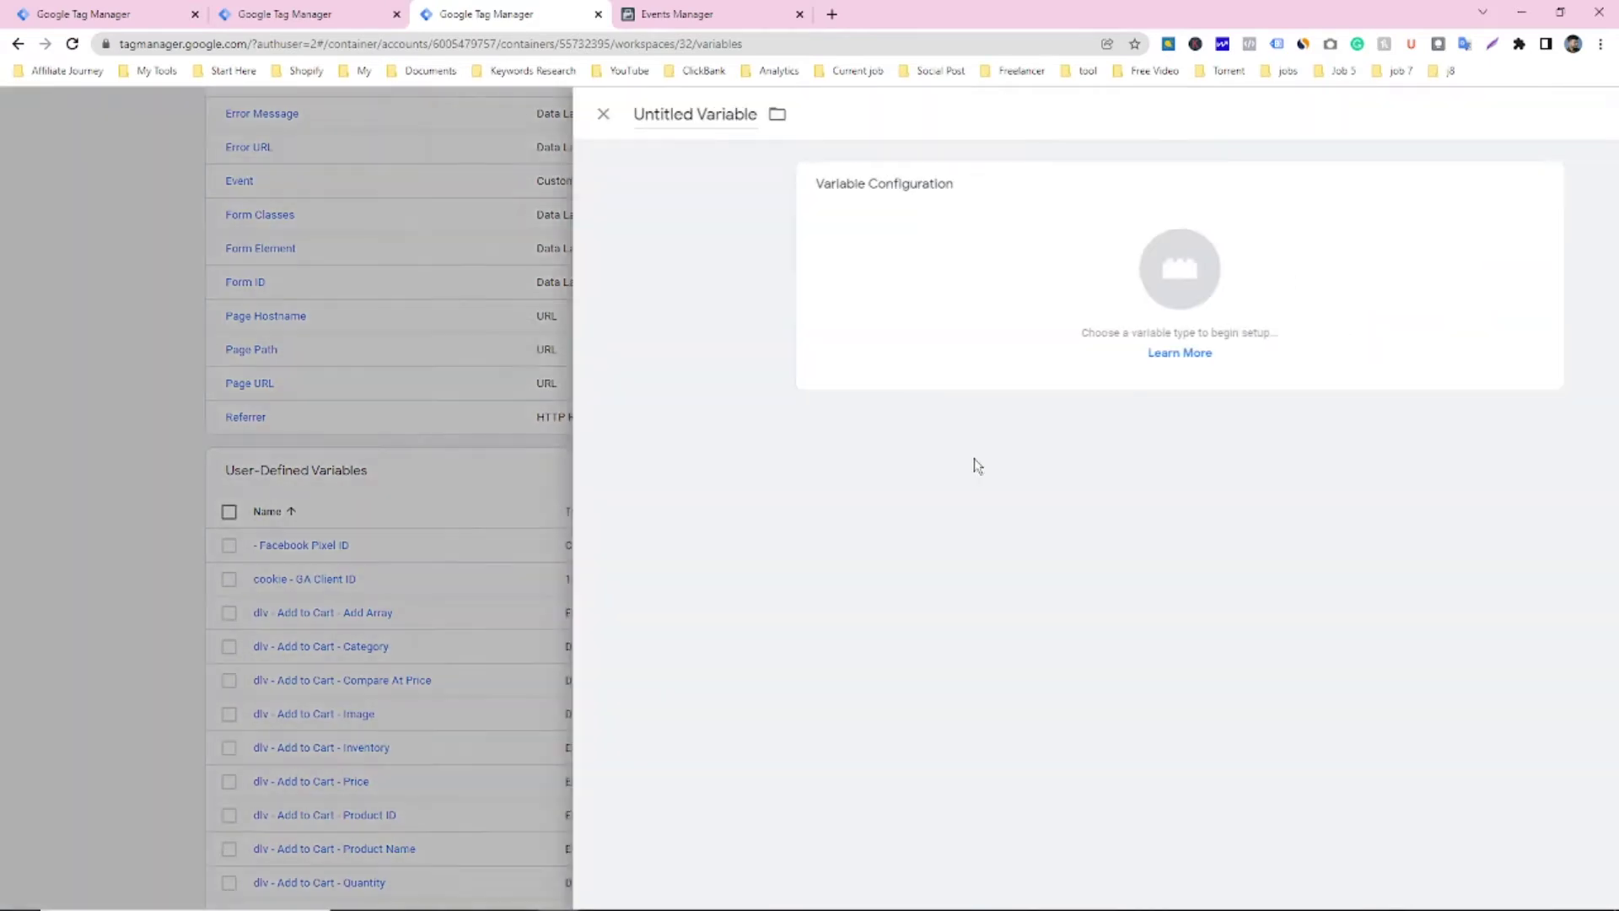
pyautogui.click(872, 271)
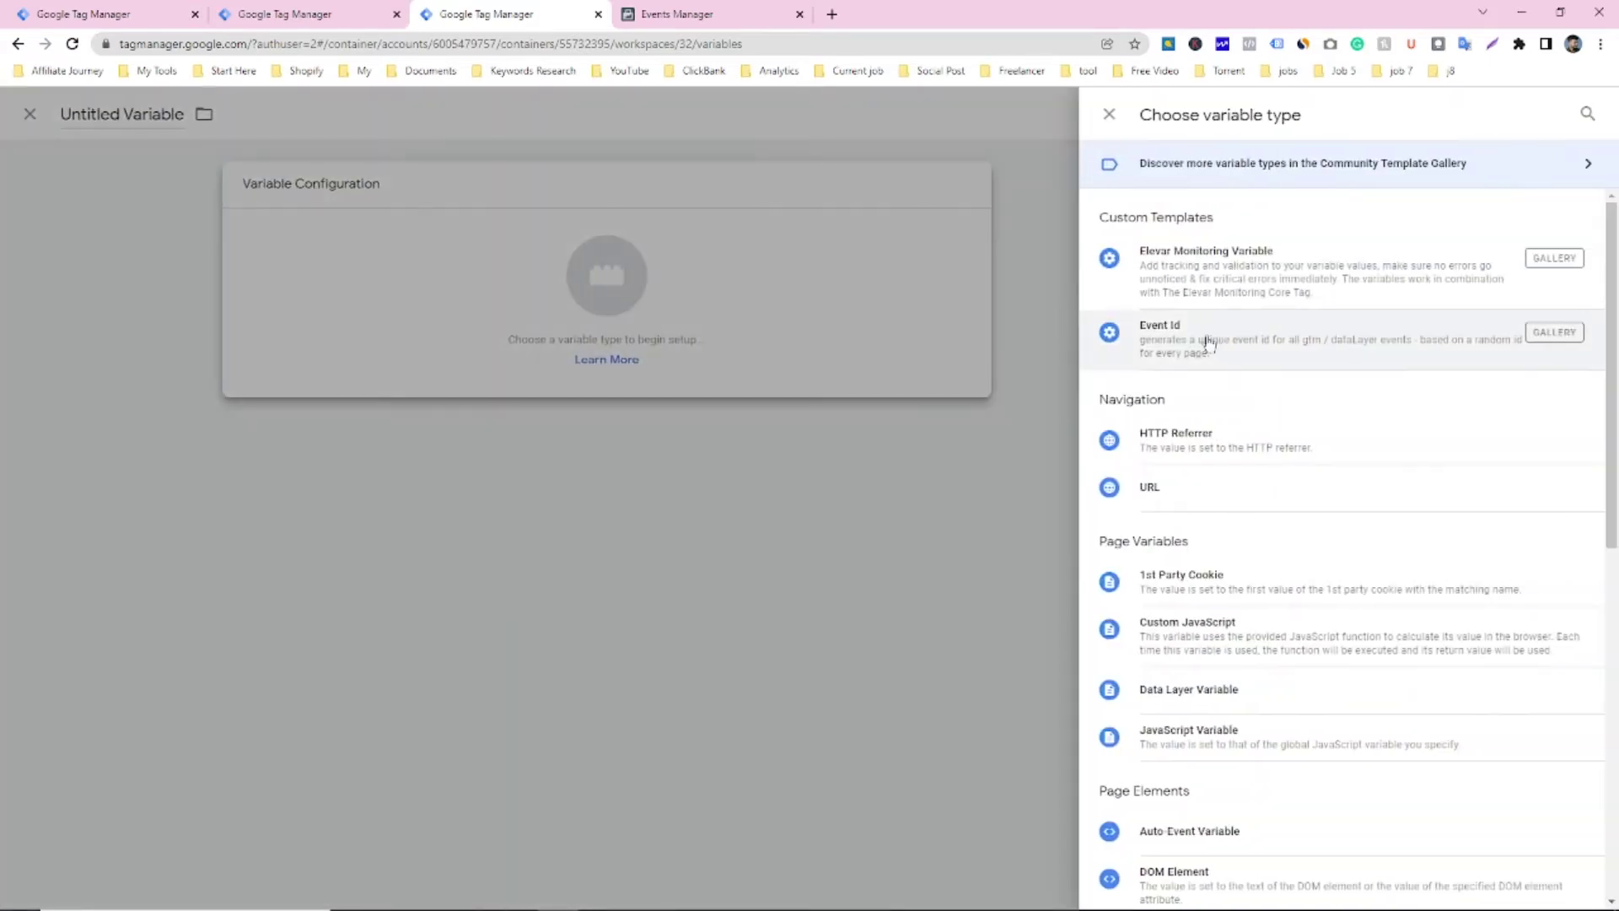
pyautogui.click(1293, 344)
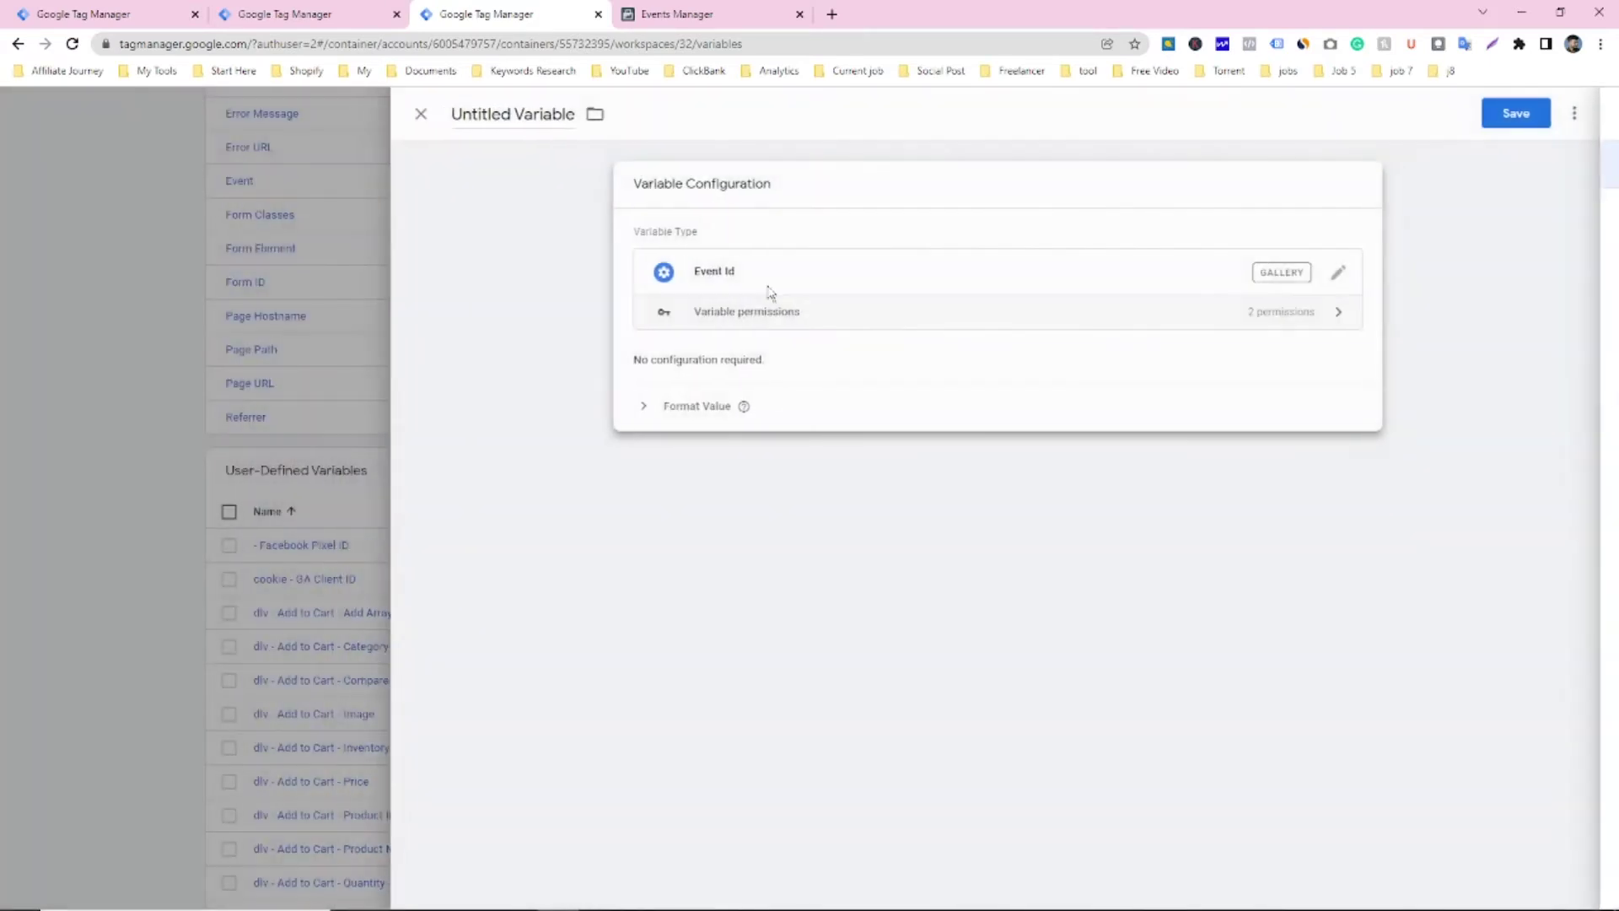
# Begin renaming the variable with 'E', then close it and discard the unsaved draft
pyautogui.click(528, 115)
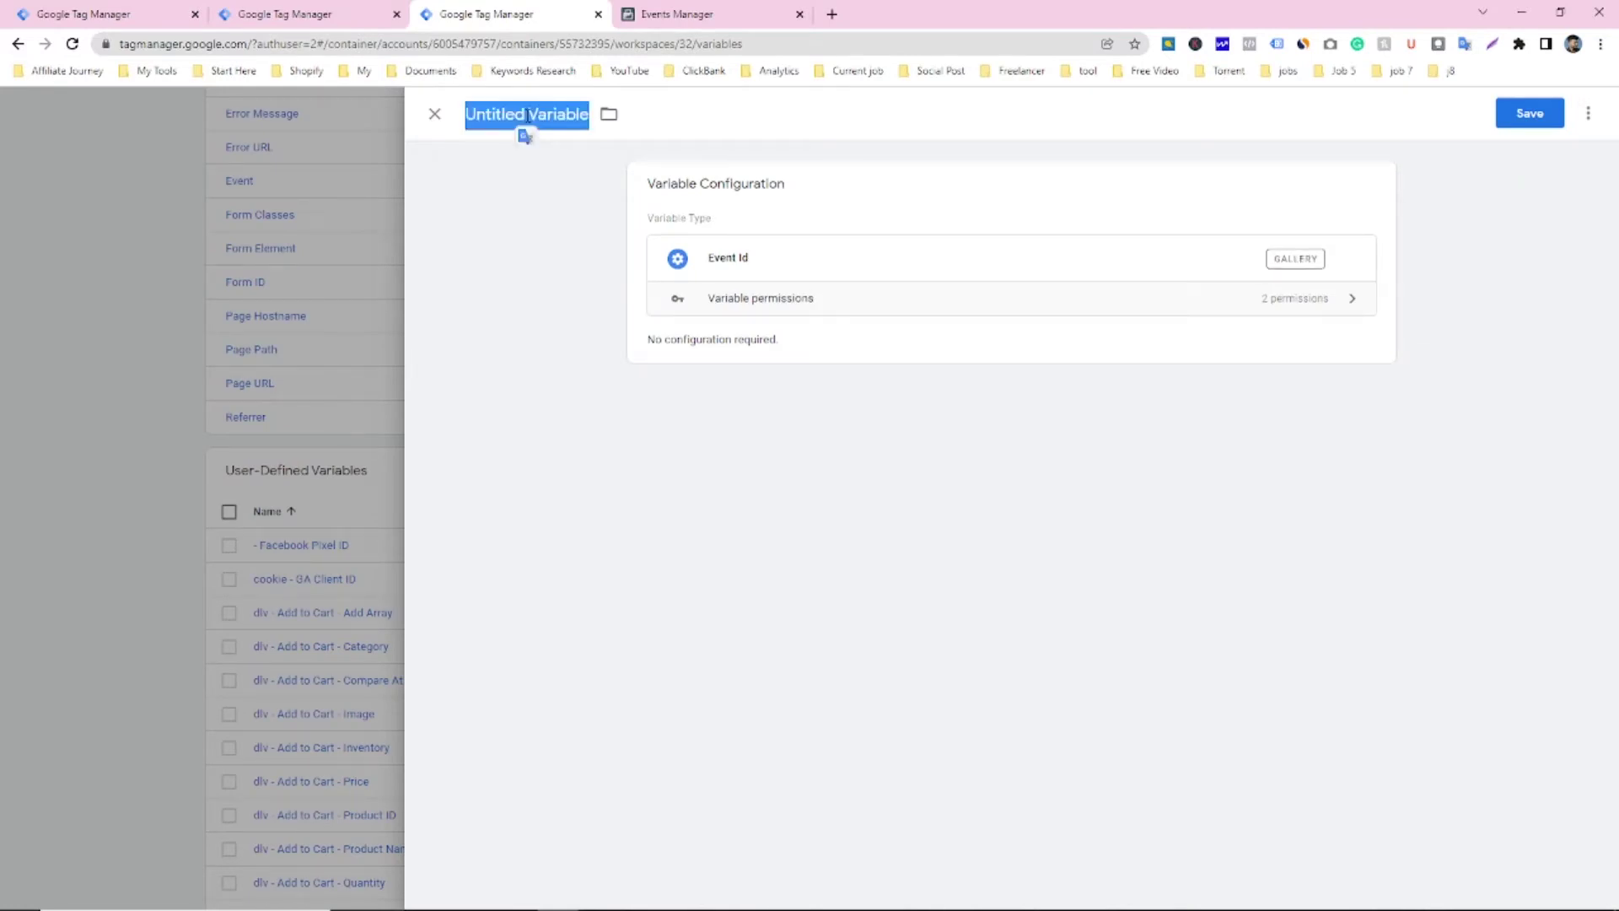
pyautogui.write('Even Id')
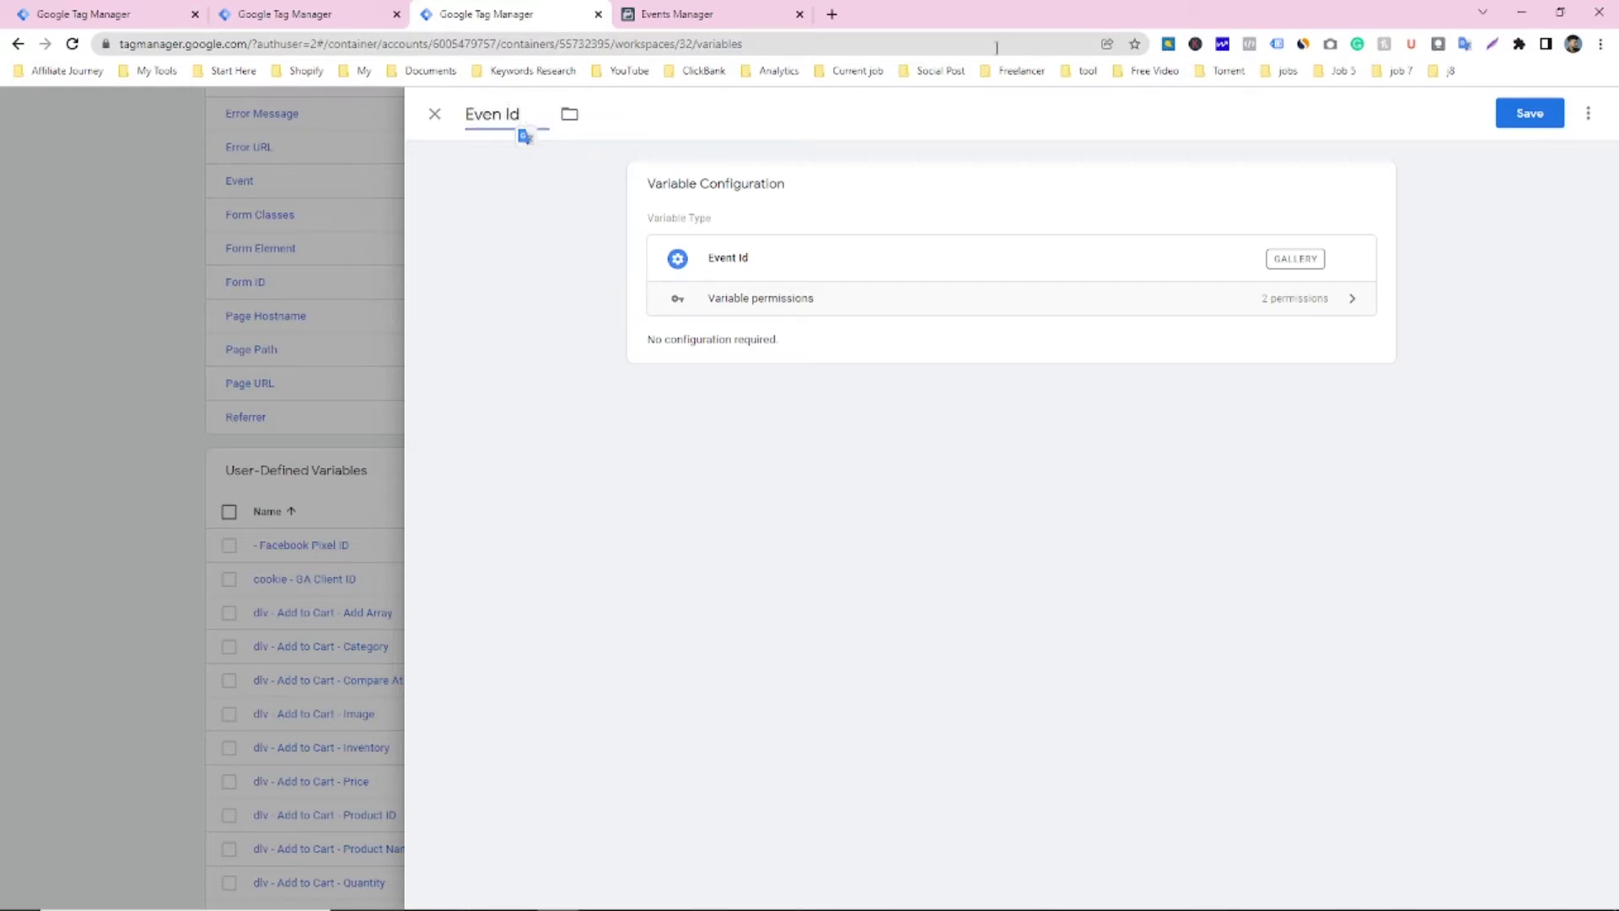
pyautogui.click(326, 253)
pyautogui.click(1006, 298)
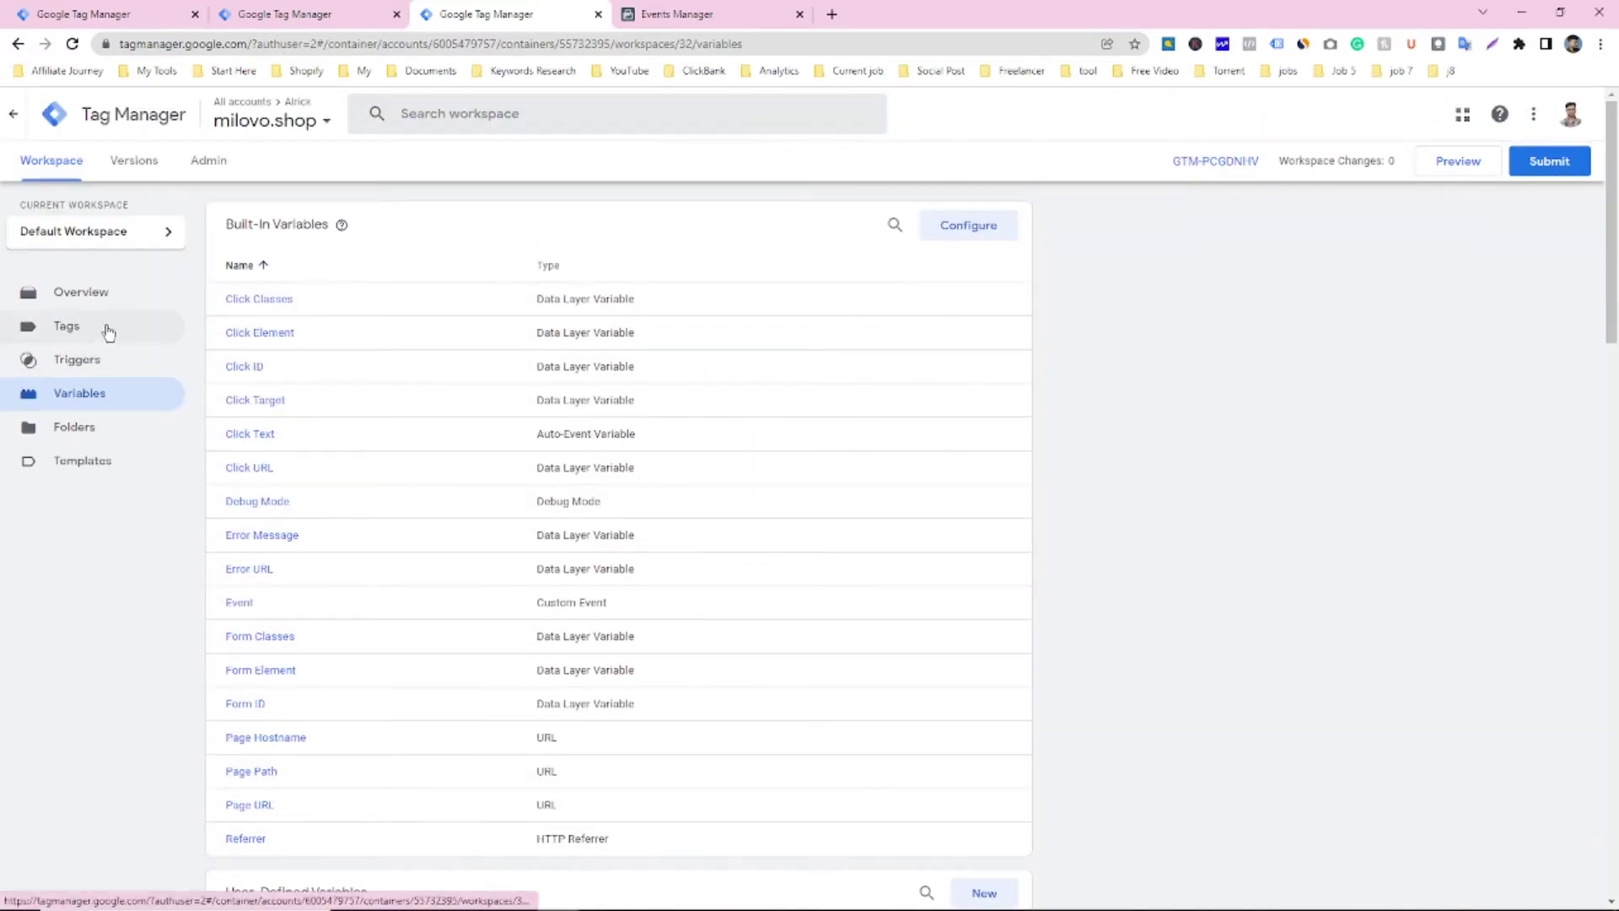
# Return to the Tags list and open the BS - add to cart Tag's configuration
pyautogui.click(106, 329)
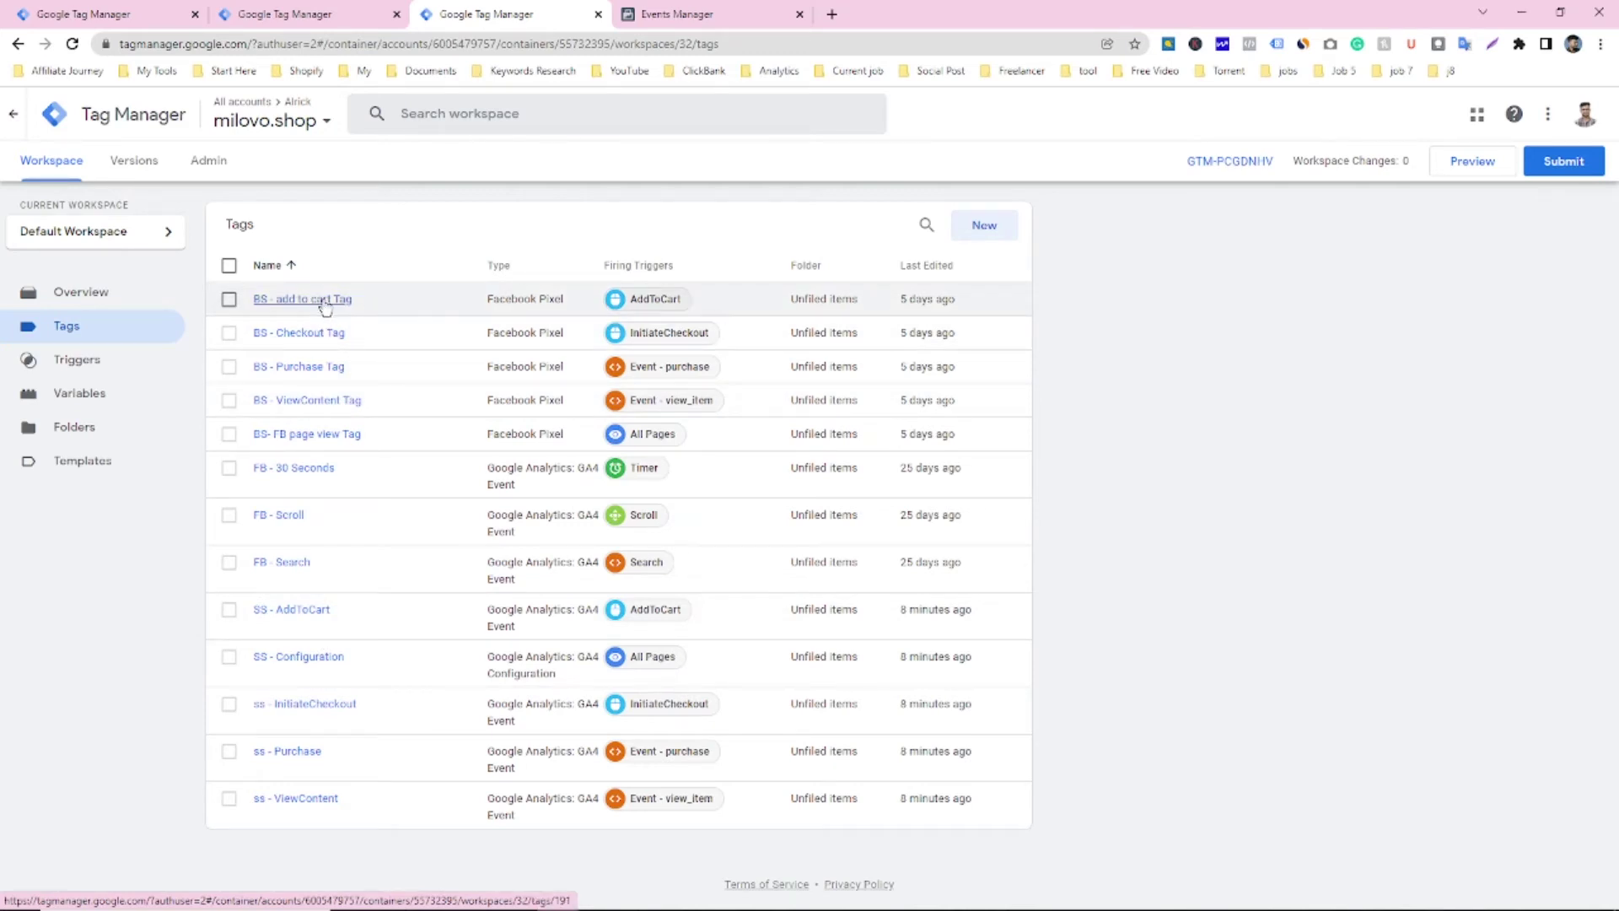
pyautogui.click(325, 300)
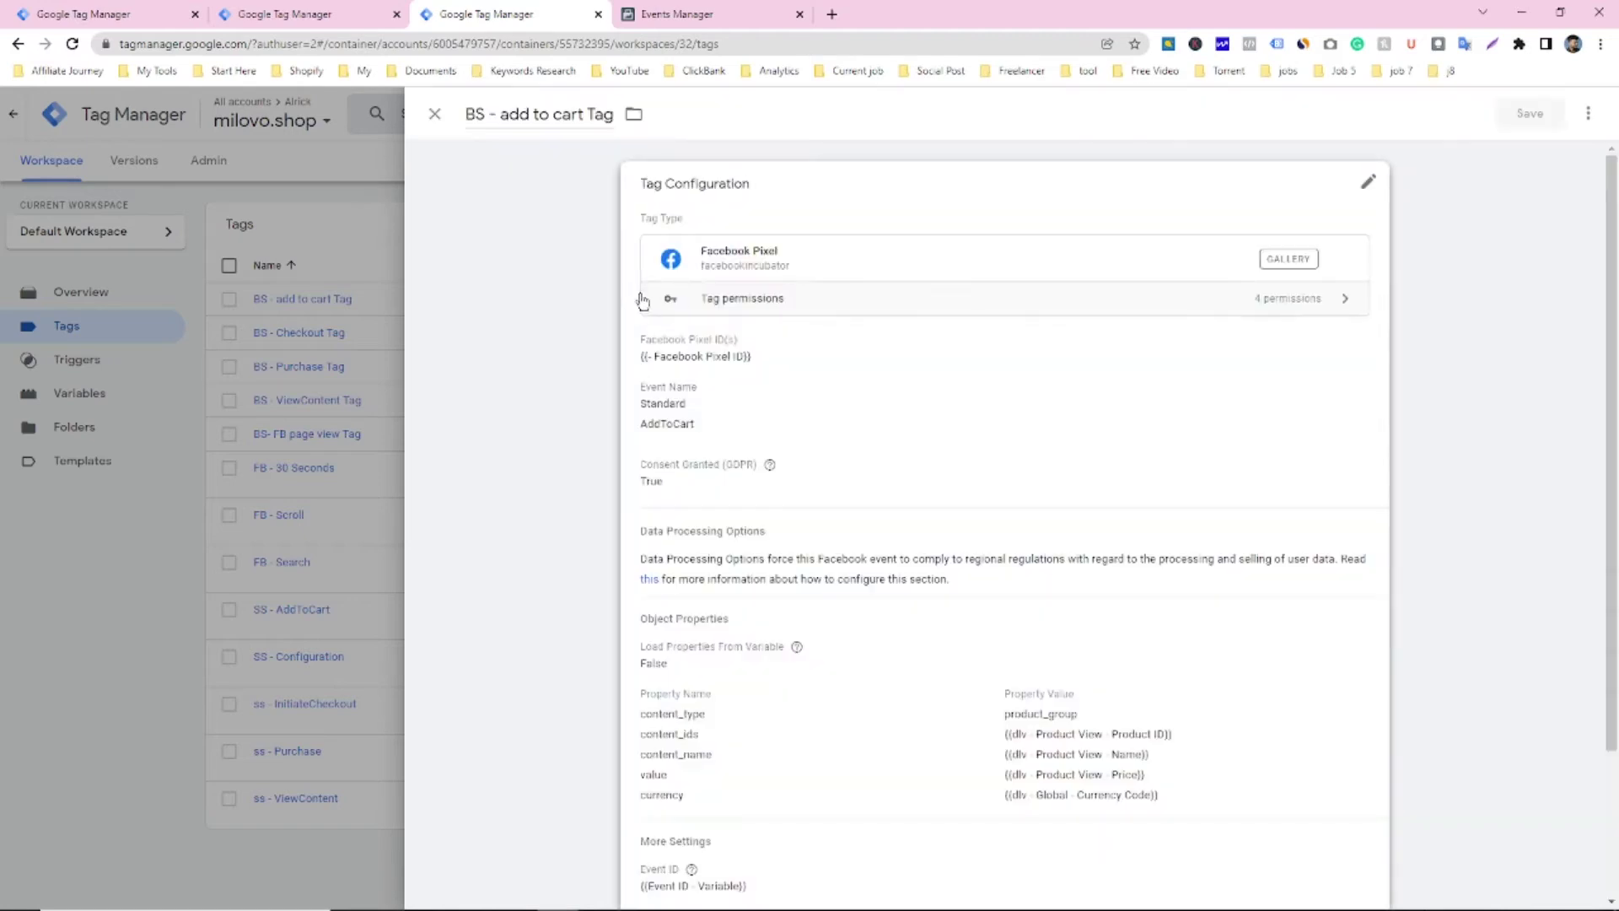
pyautogui.click(928, 438)
# Confirm the Event ID field holds {{Event ID - Variable}}, then close the tag unchanged
pyautogui.scroll(-2, 919, 421)
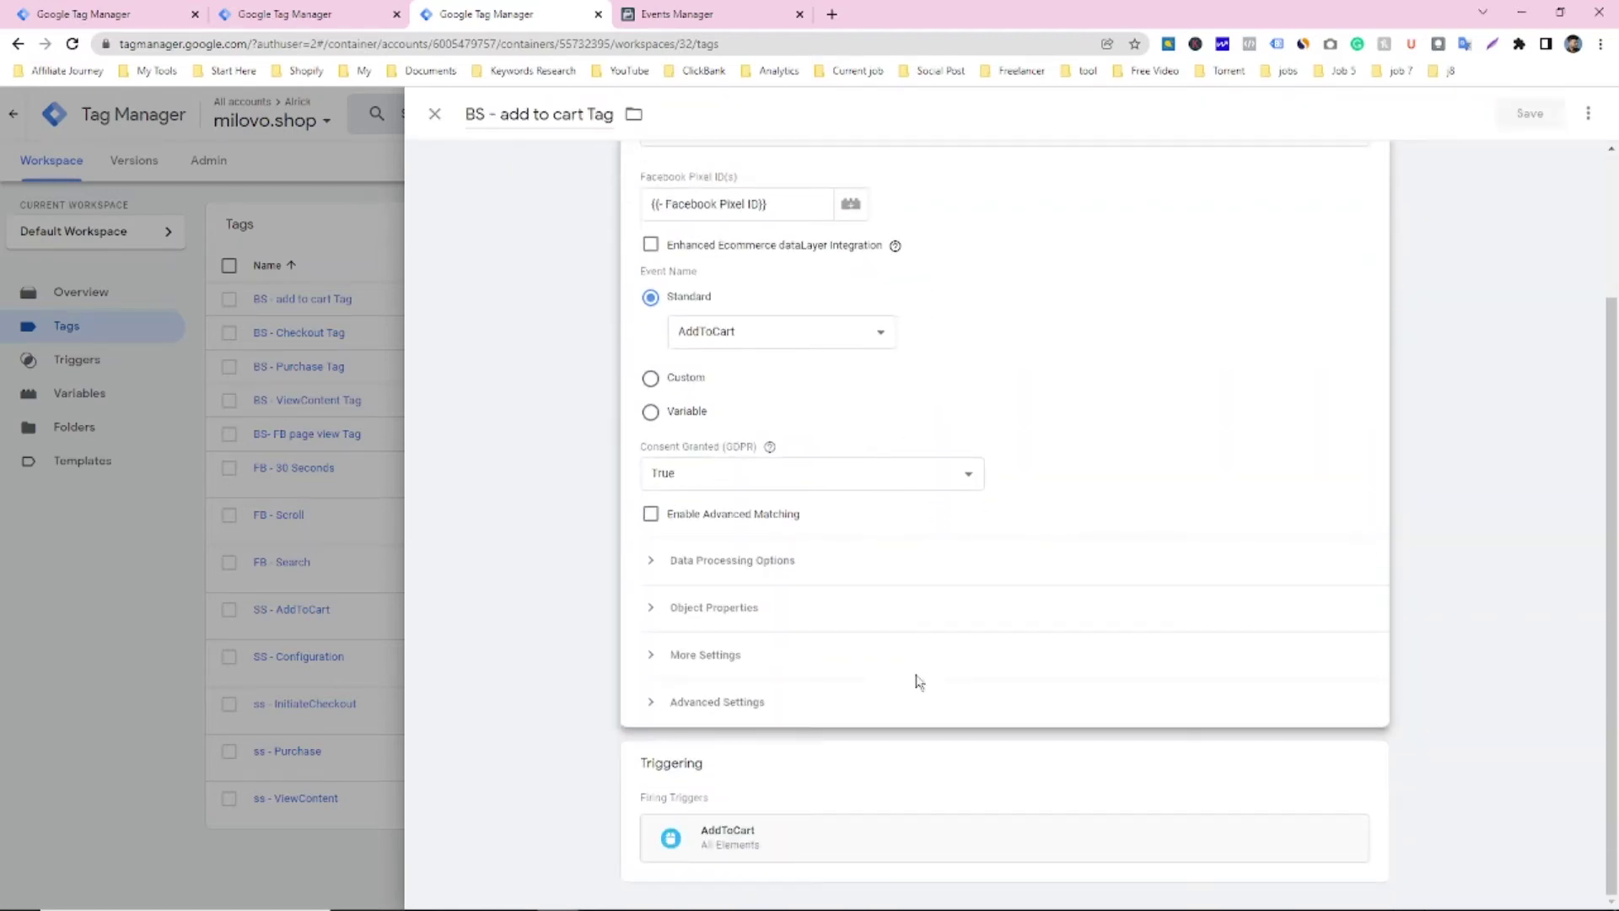
pyautogui.click(701, 664)
pyautogui.scroll(-2, 827, 589)
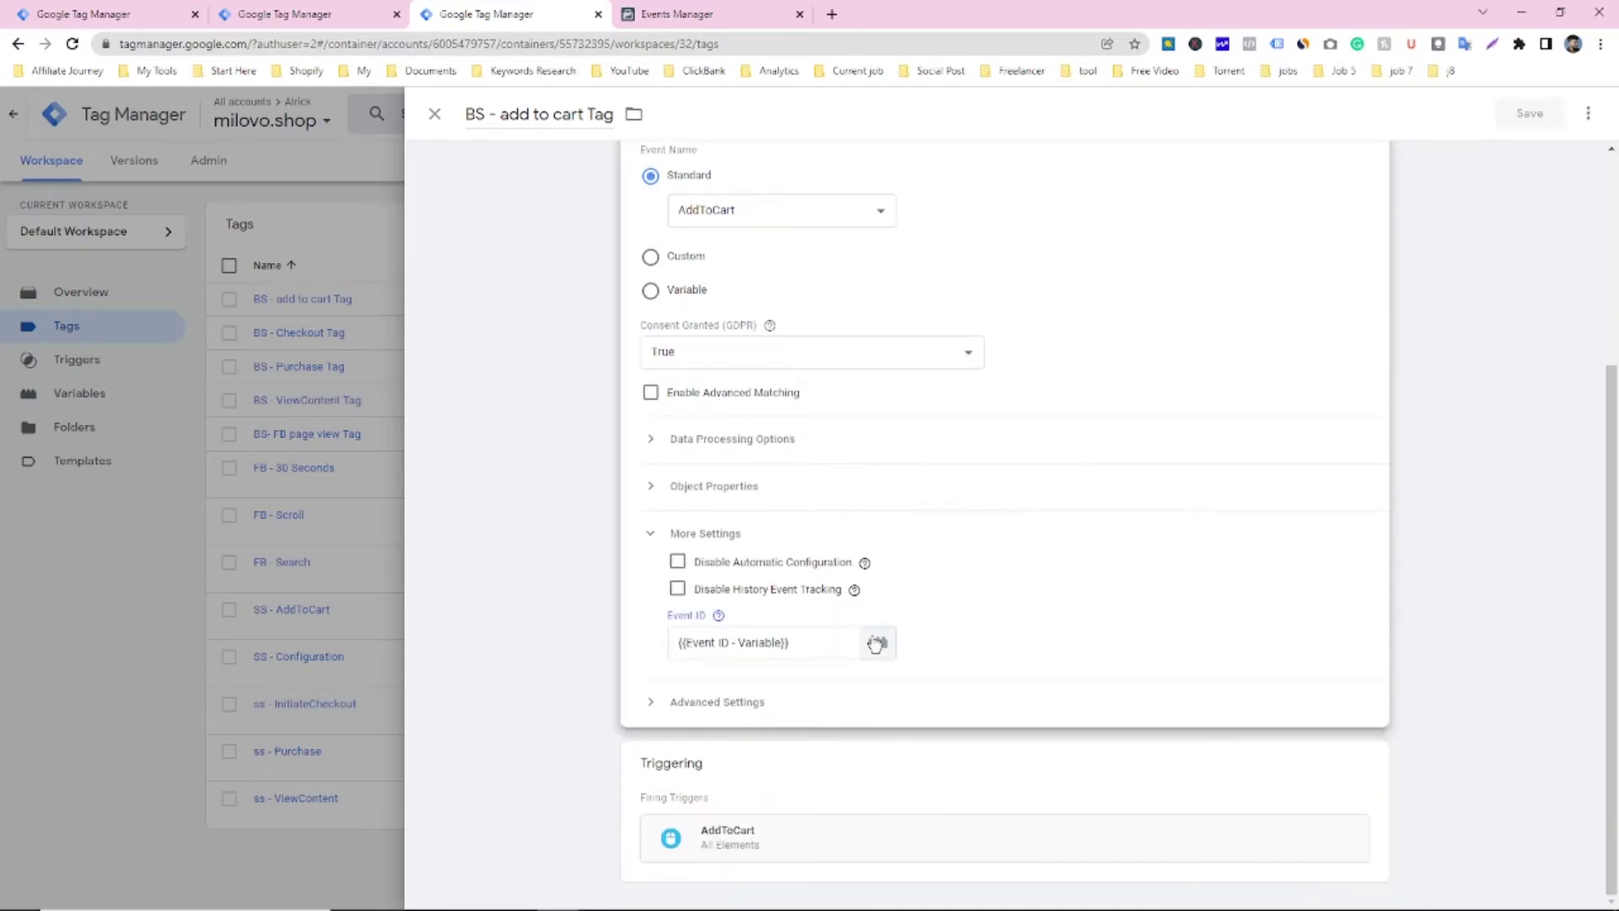
pyautogui.click(876, 643)
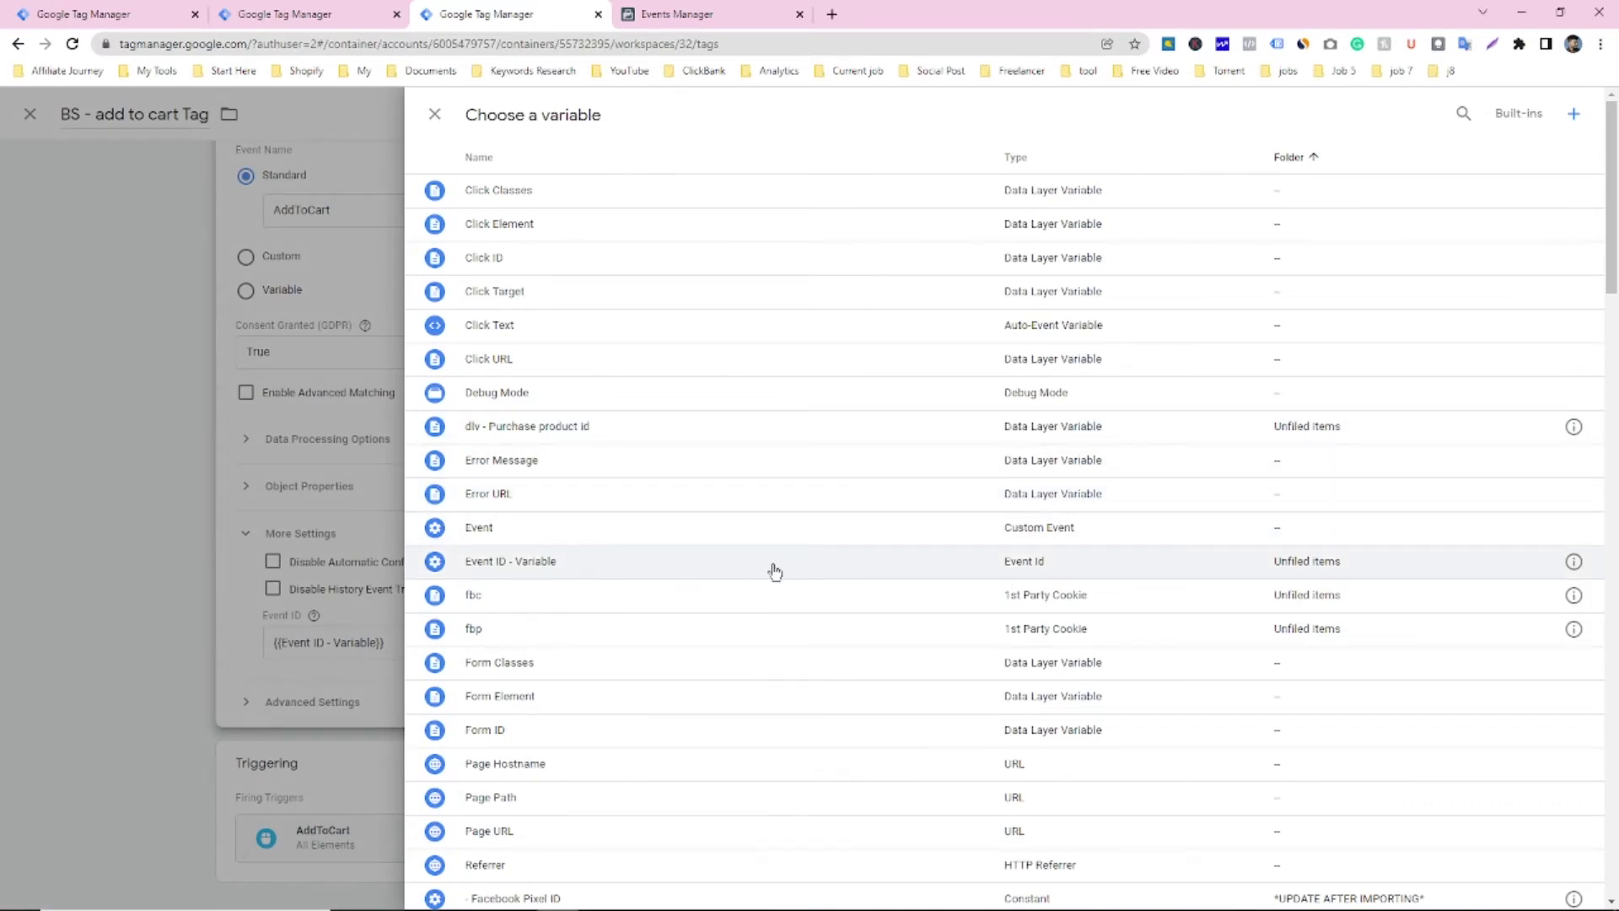
pyautogui.click(278, 489)
pyautogui.scroll(3, 1366, 220)
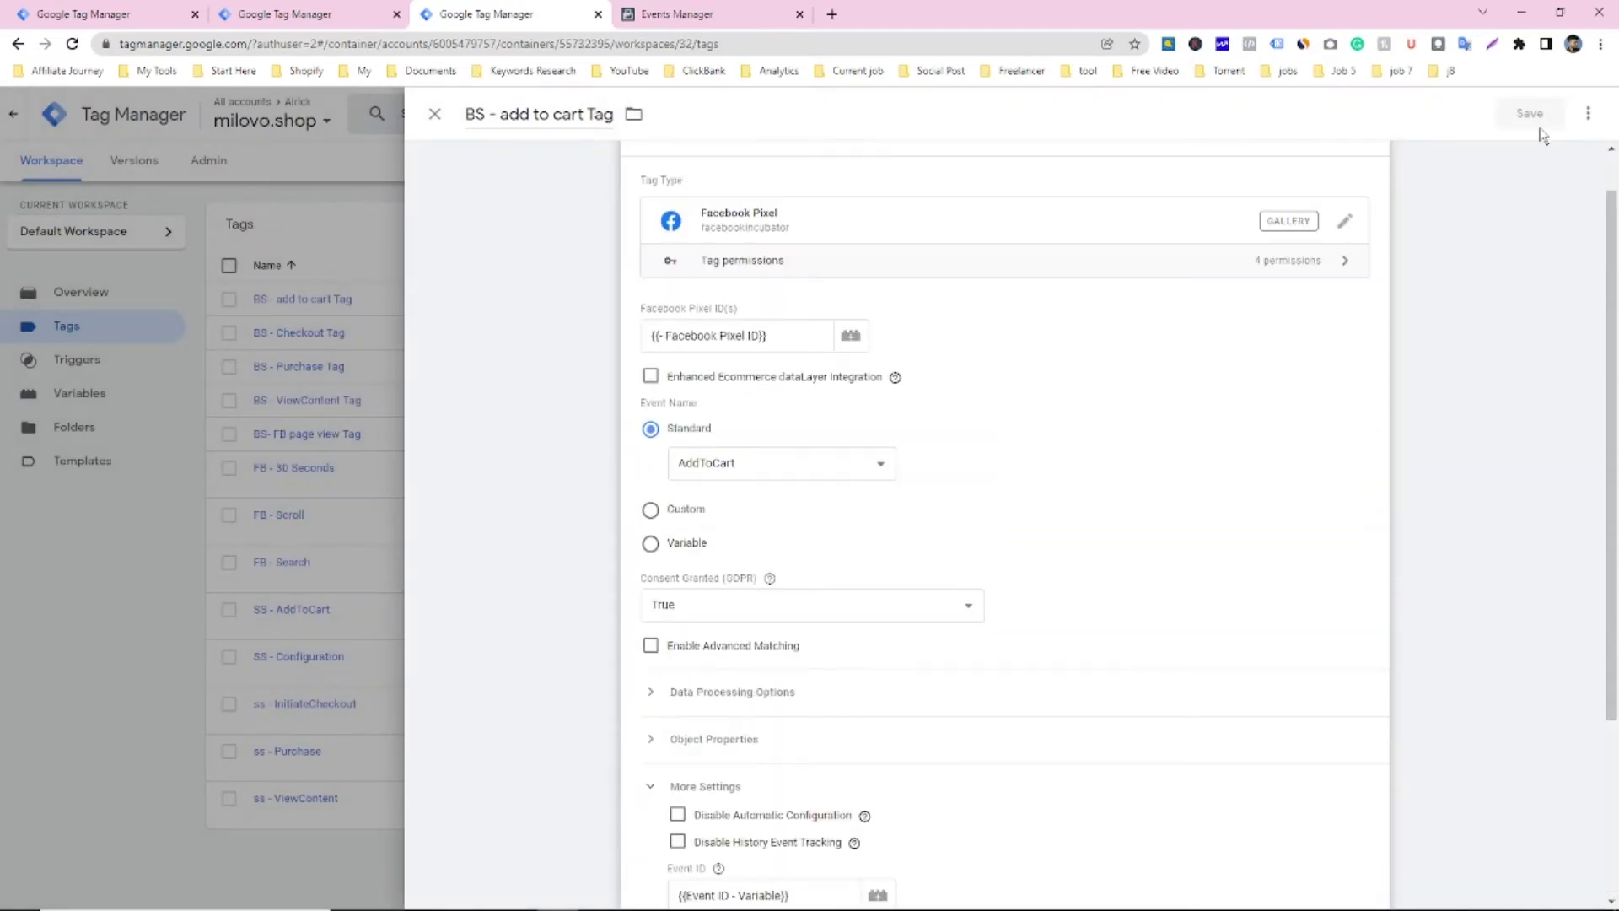
pyautogui.click(309, 387)
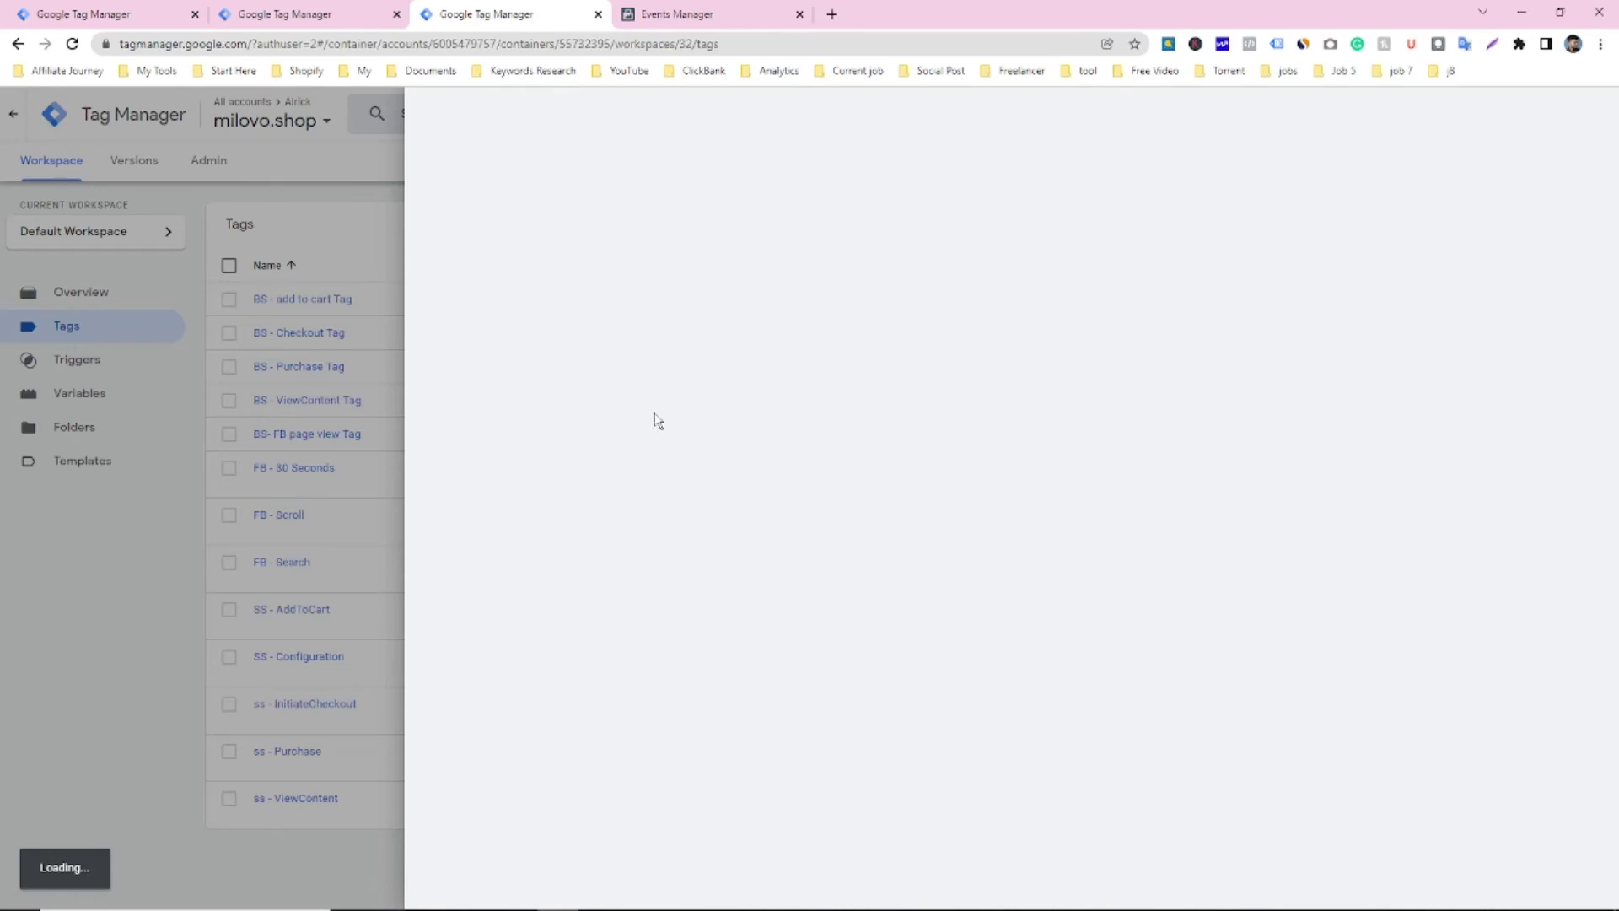
pyautogui.click(886, 367)
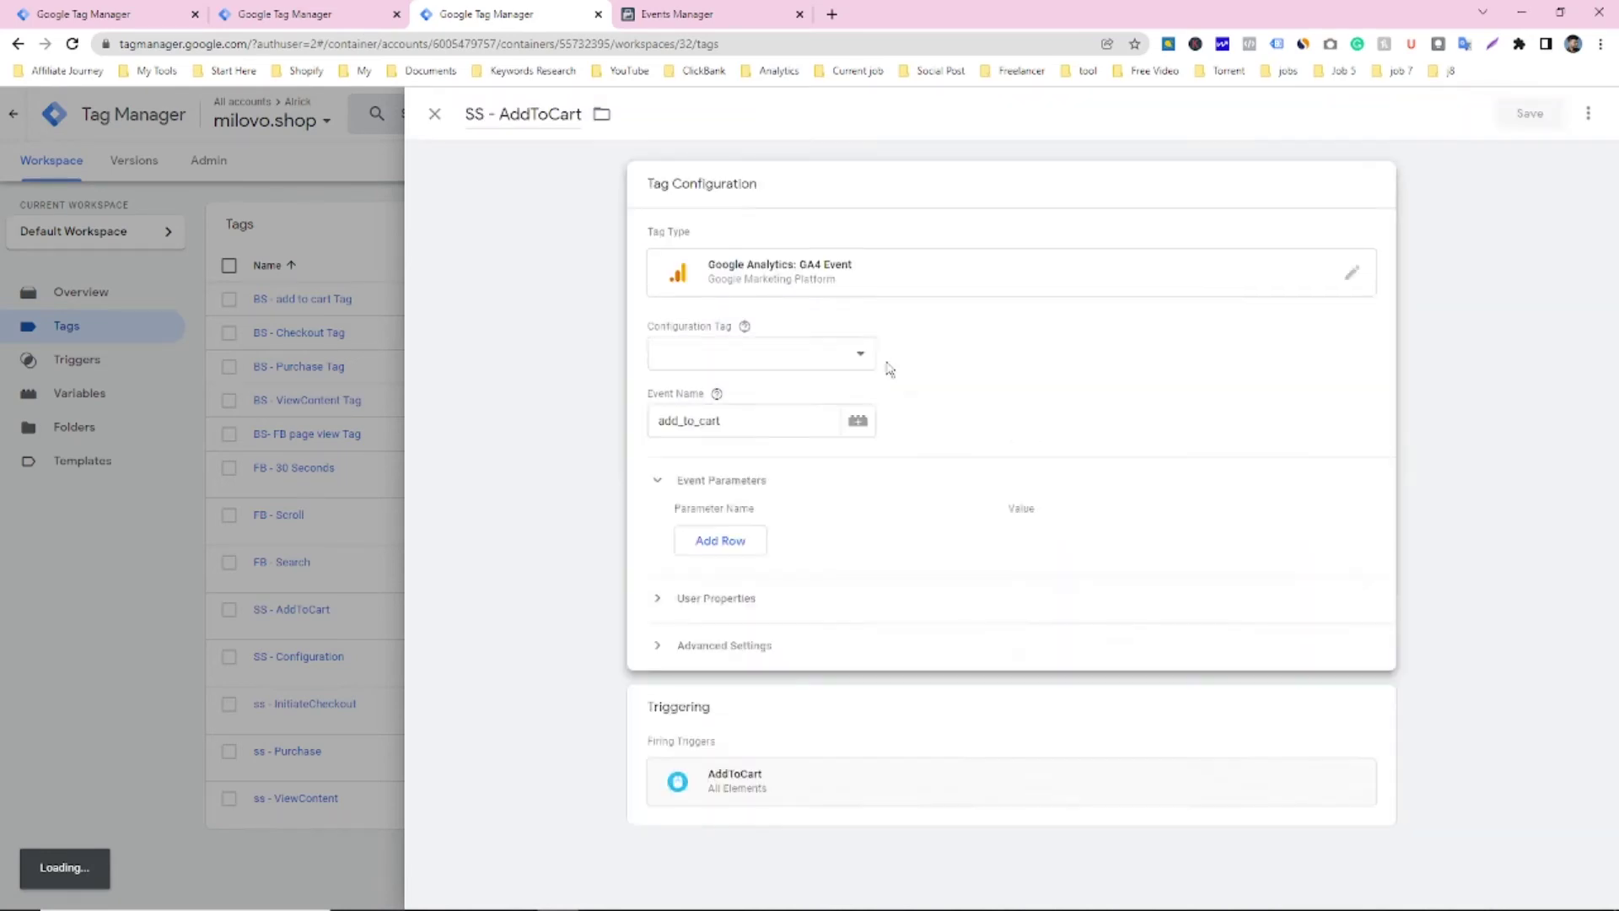
pyautogui.scroll(-3, 887, 369)
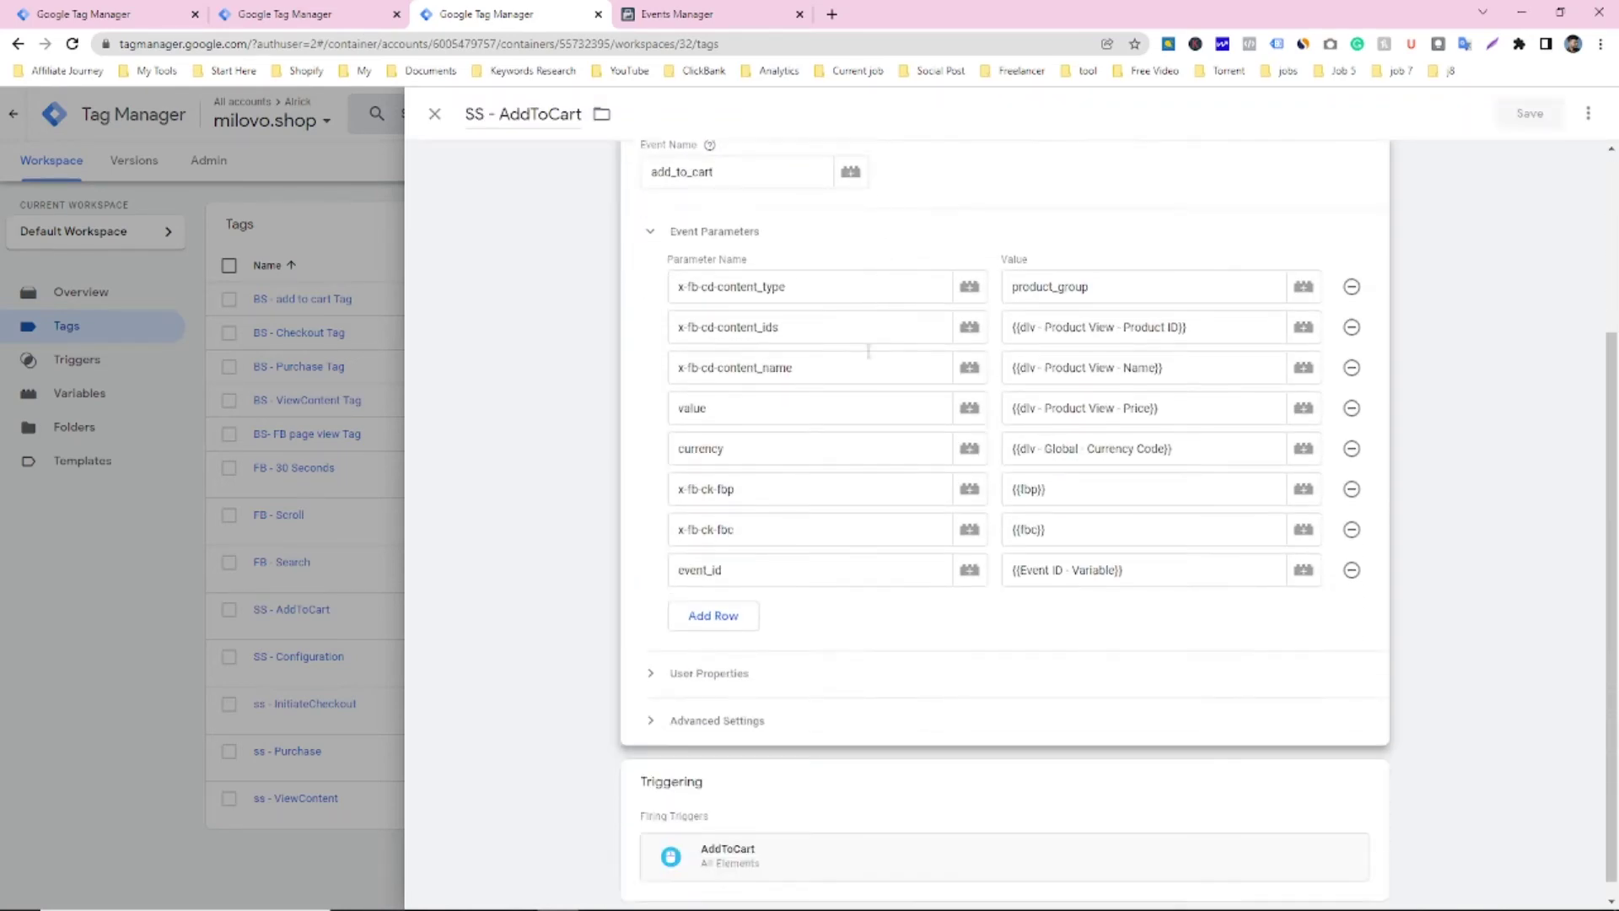
pyautogui.click(715, 620)
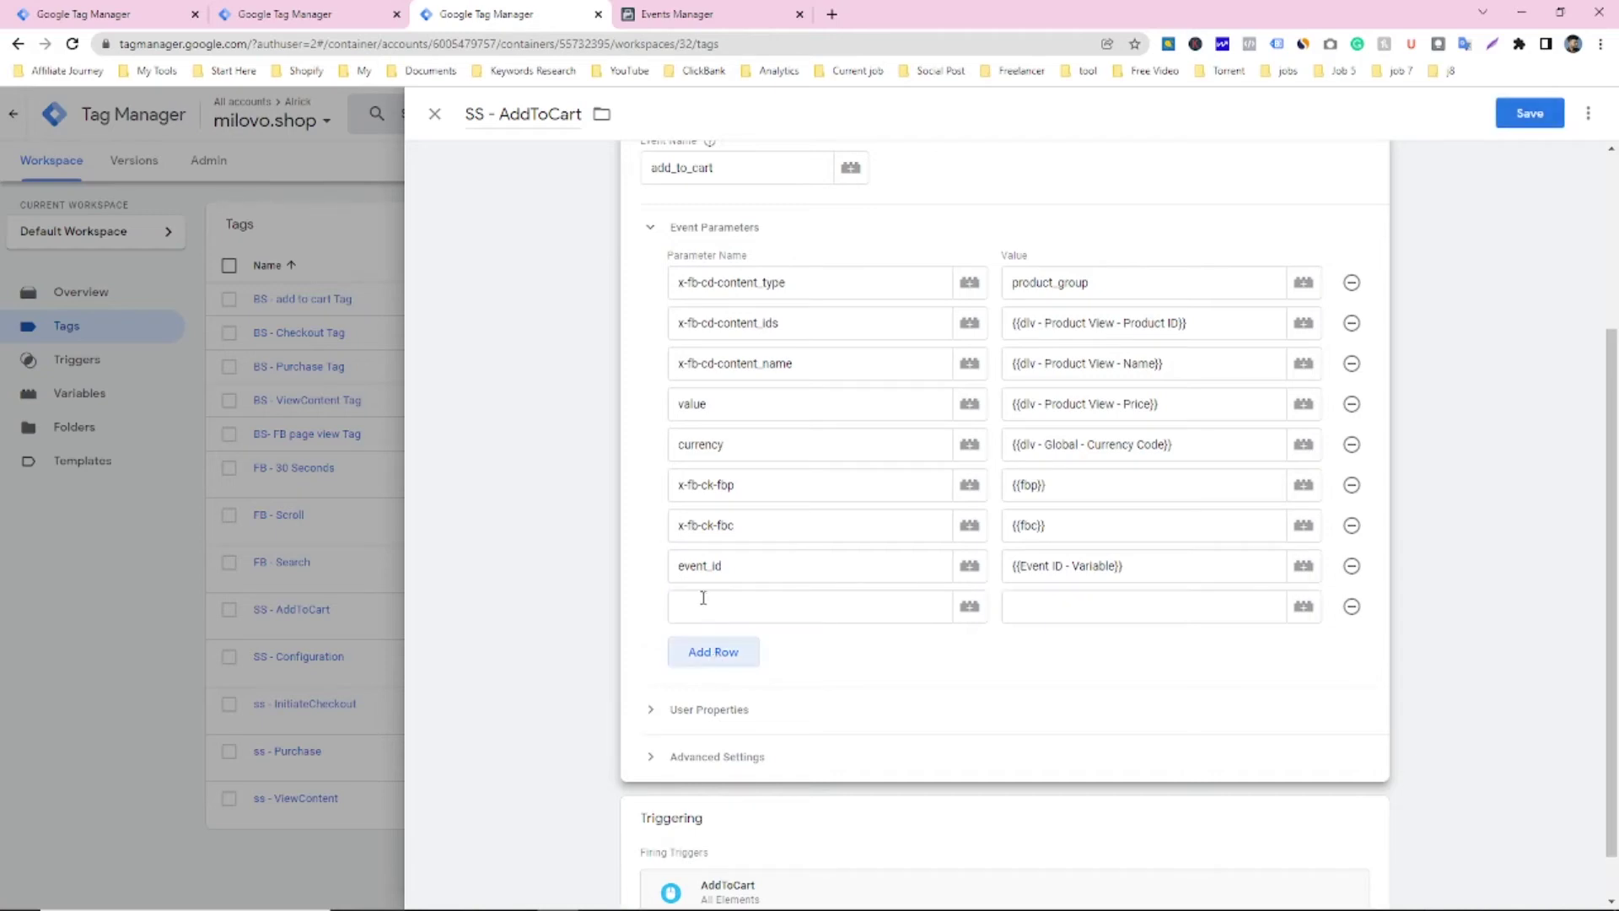
pyautogui.click(743, 569)
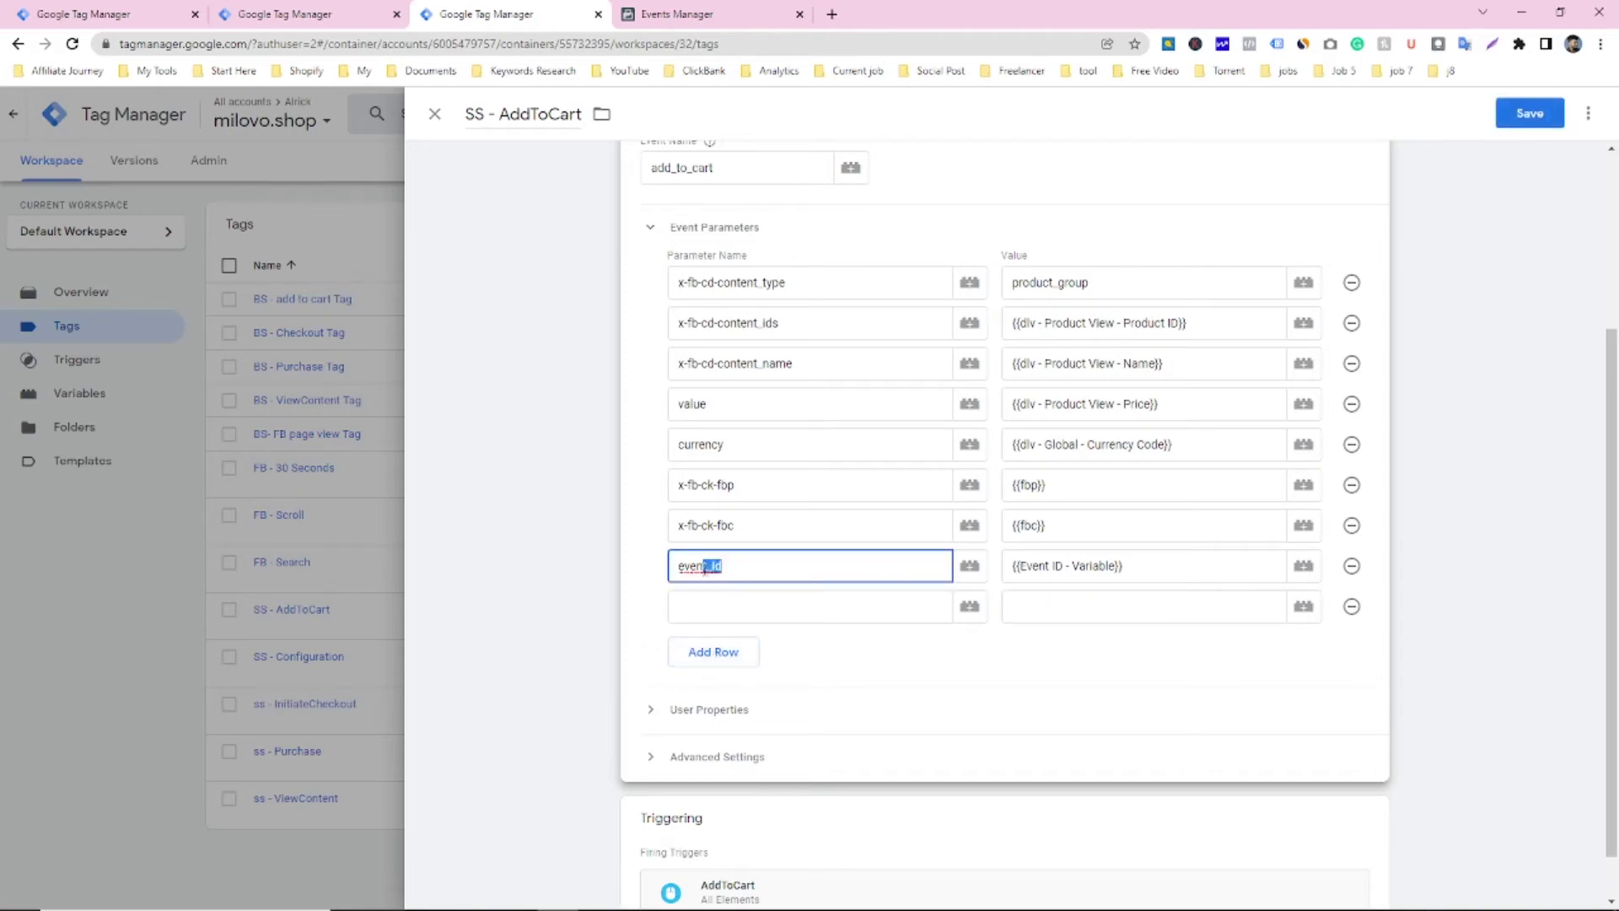
pyautogui.moveTo(705, 566); pyautogui.dragTo(673, 570)
pyautogui.click(646, 585)
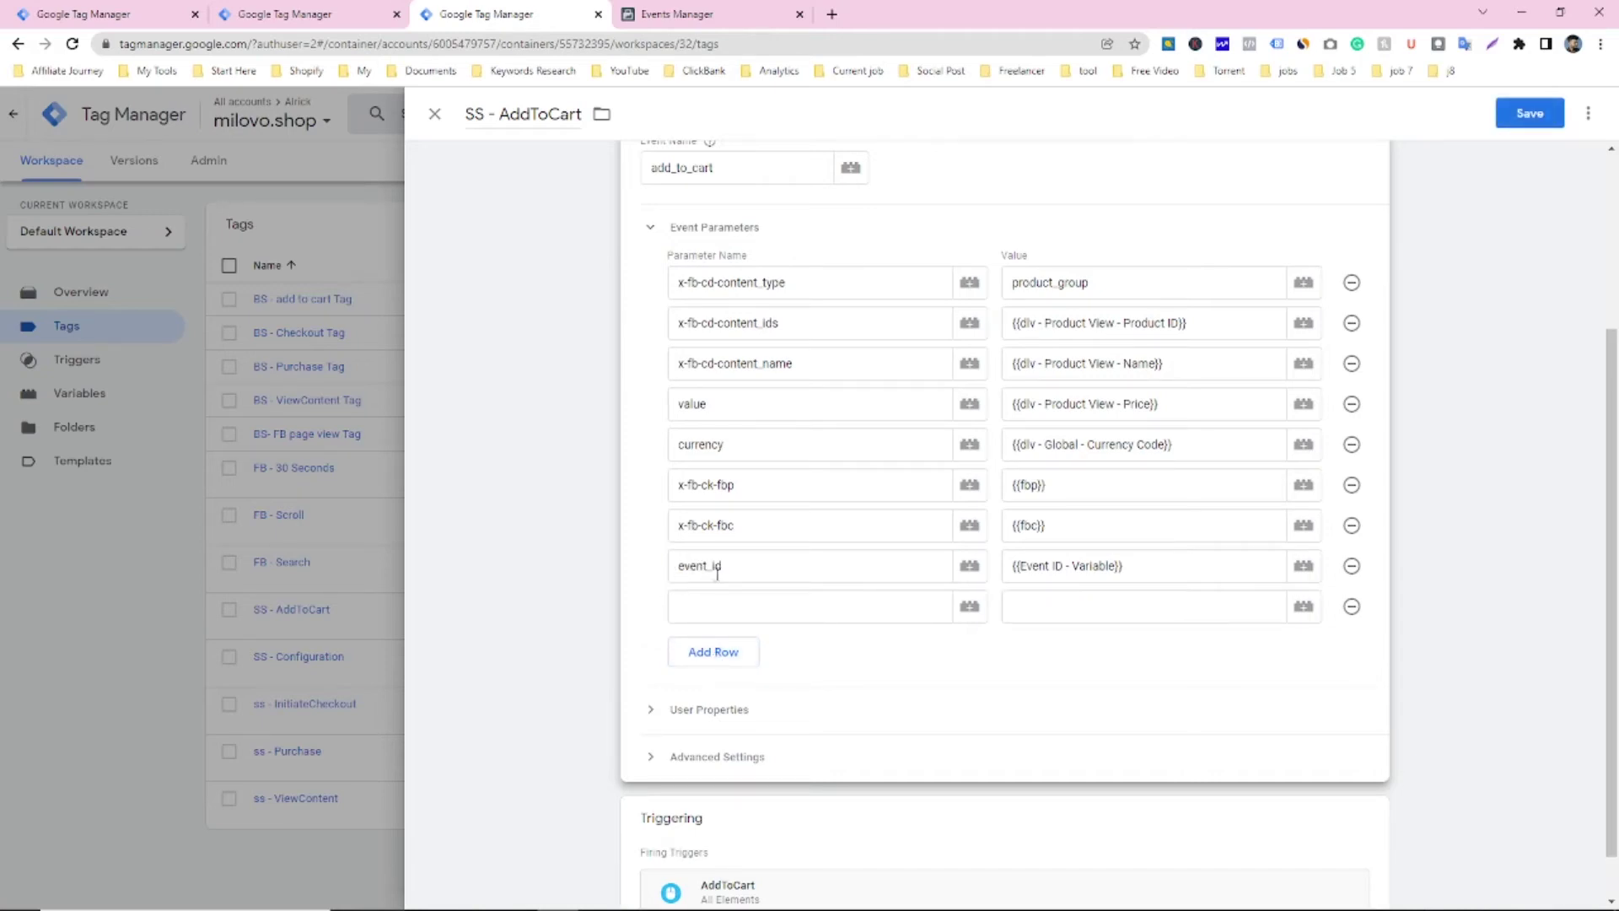
pyautogui.click(1304, 606)
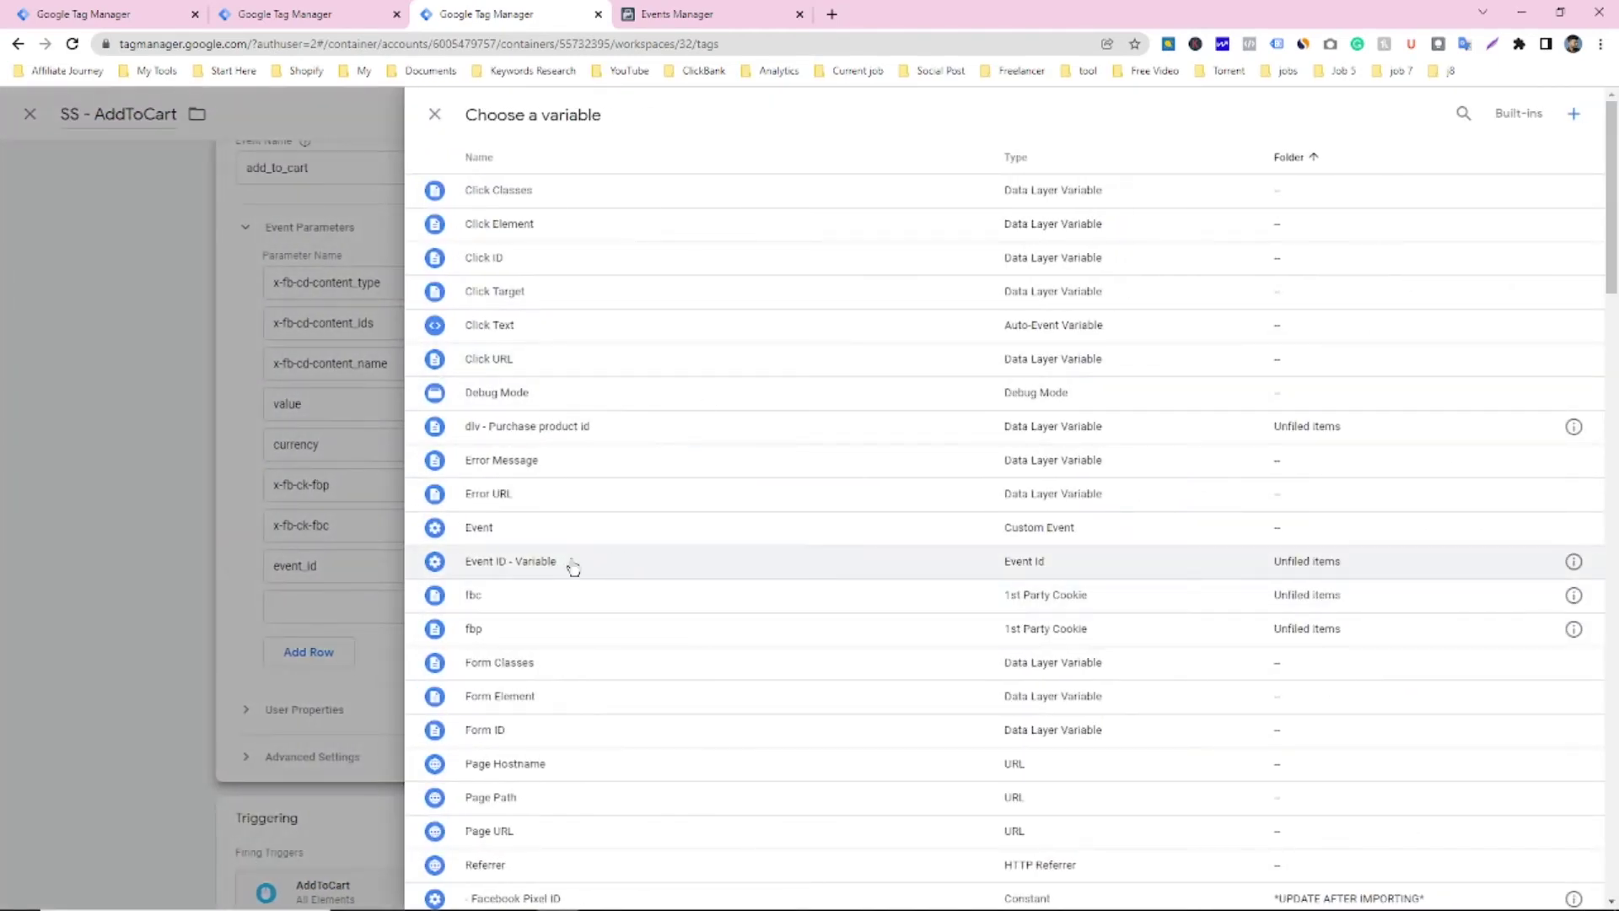
pyautogui.click(376, 520)
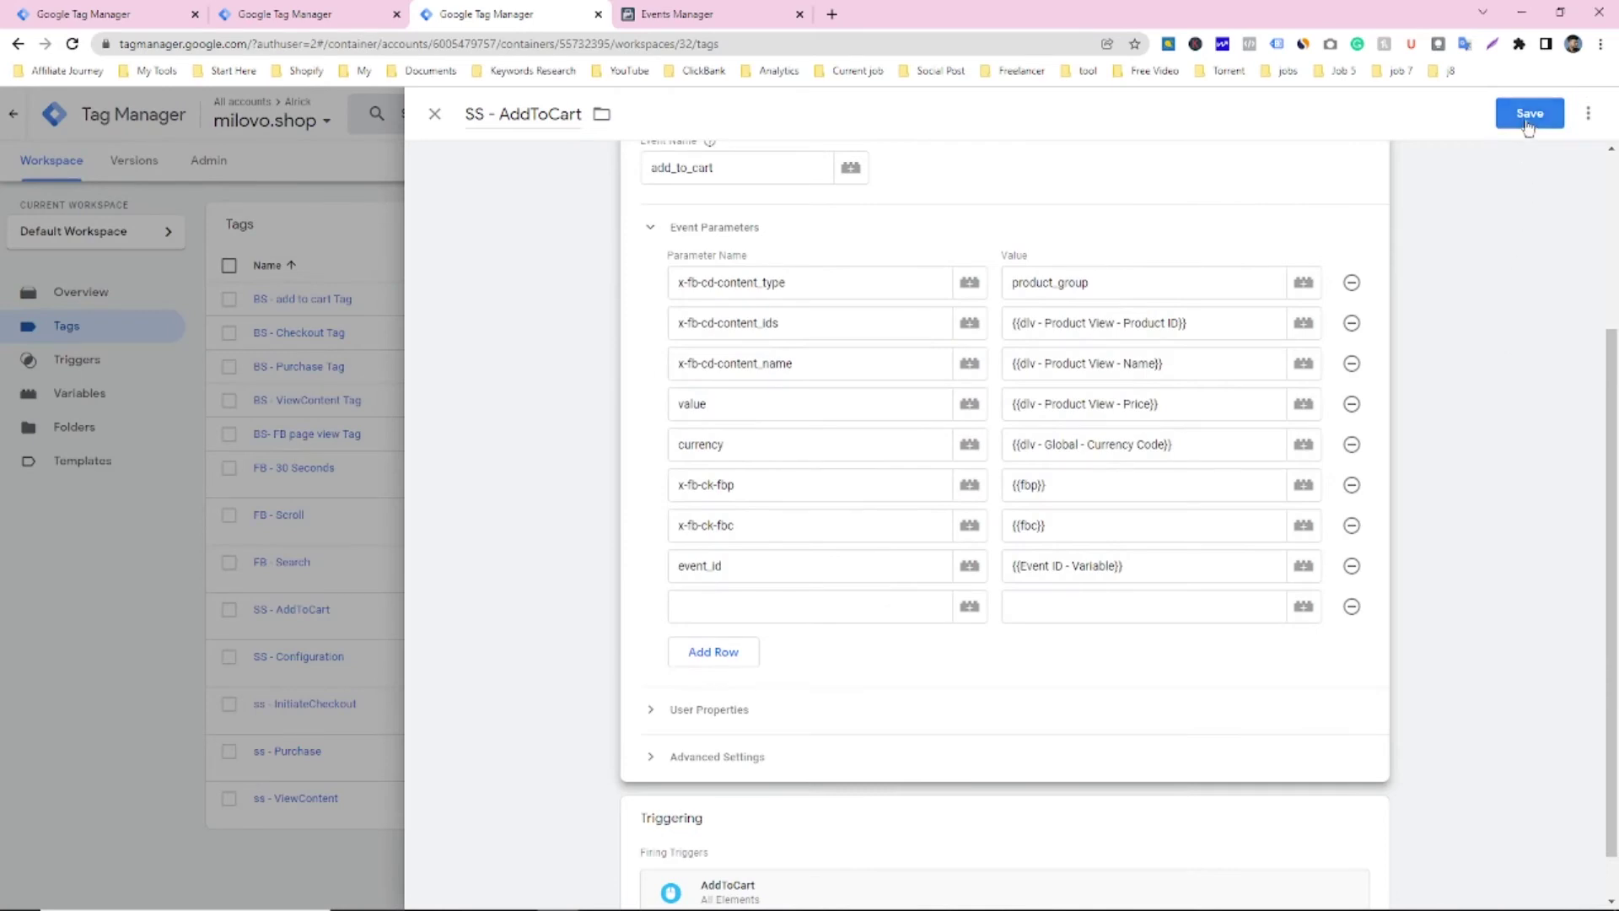
pyautogui.click(340, 332)
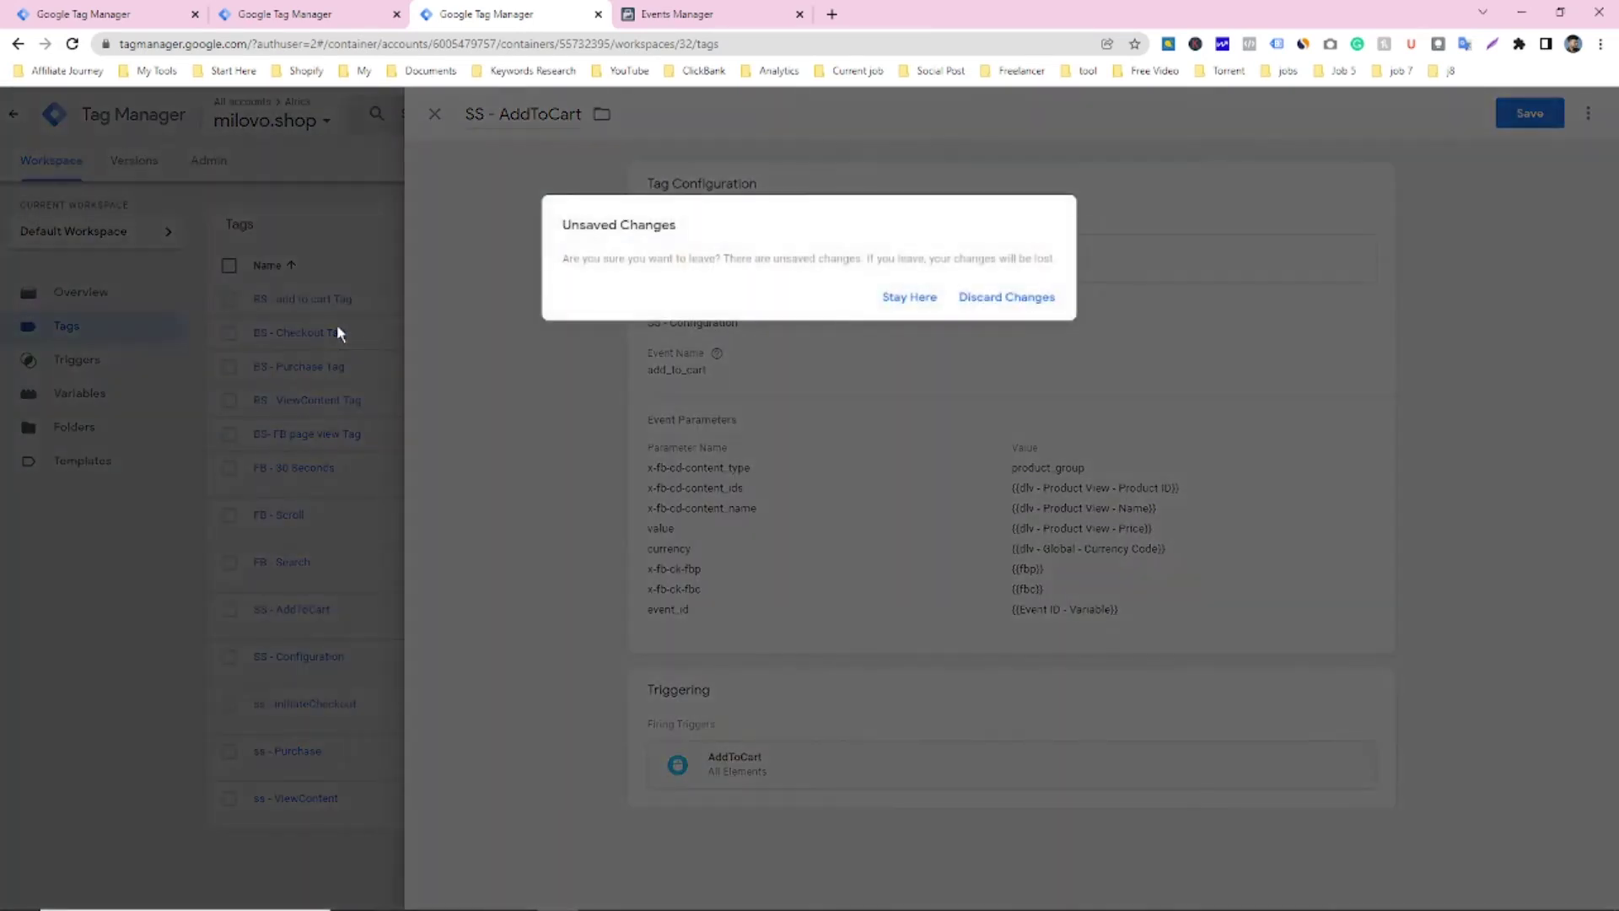
pyautogui.click(1029, 290)
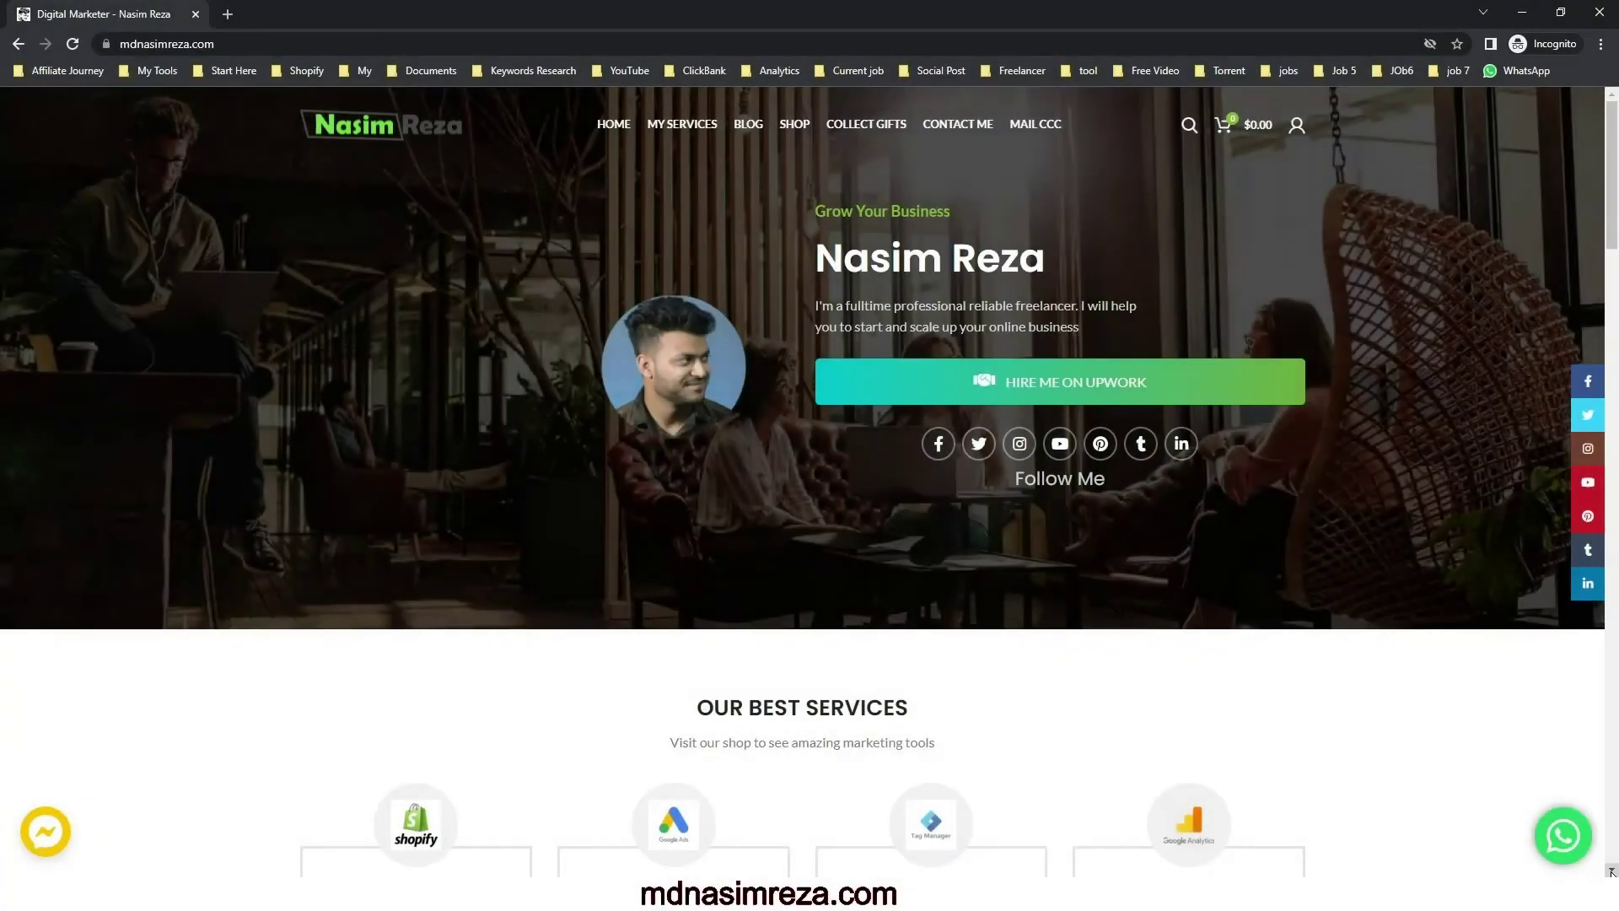
# Scroll the mdnasimreza.com homepage down to its footer, then bring the Upwork profile window forward
pyautogui.scroll(-10, 809, 480)
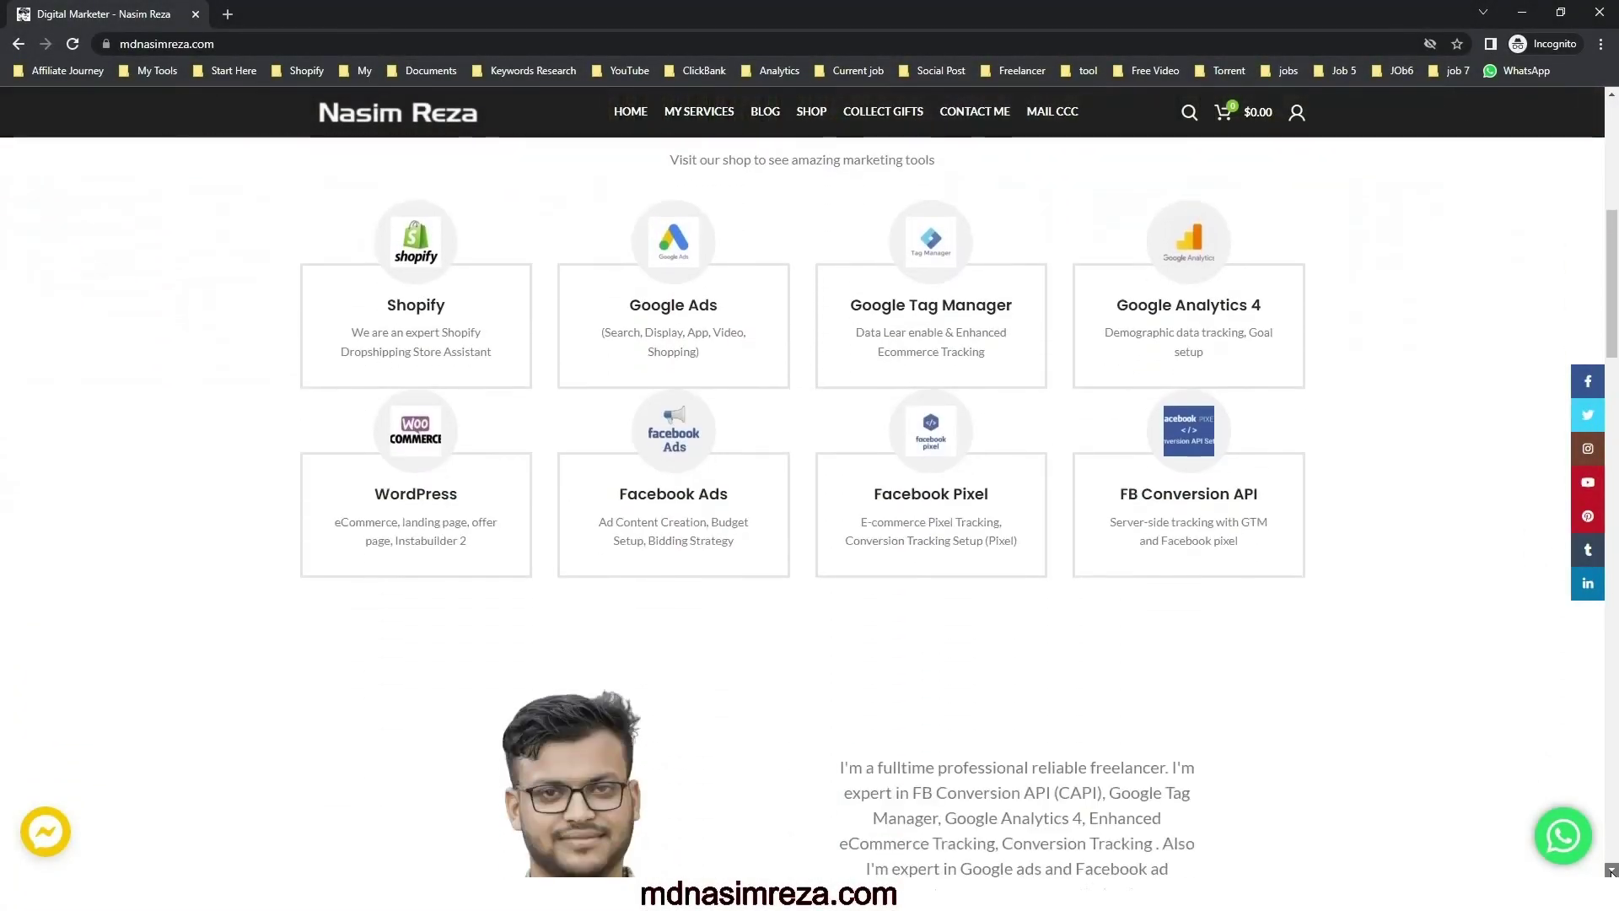
pyautogui.scroll(-10, 809, 506)
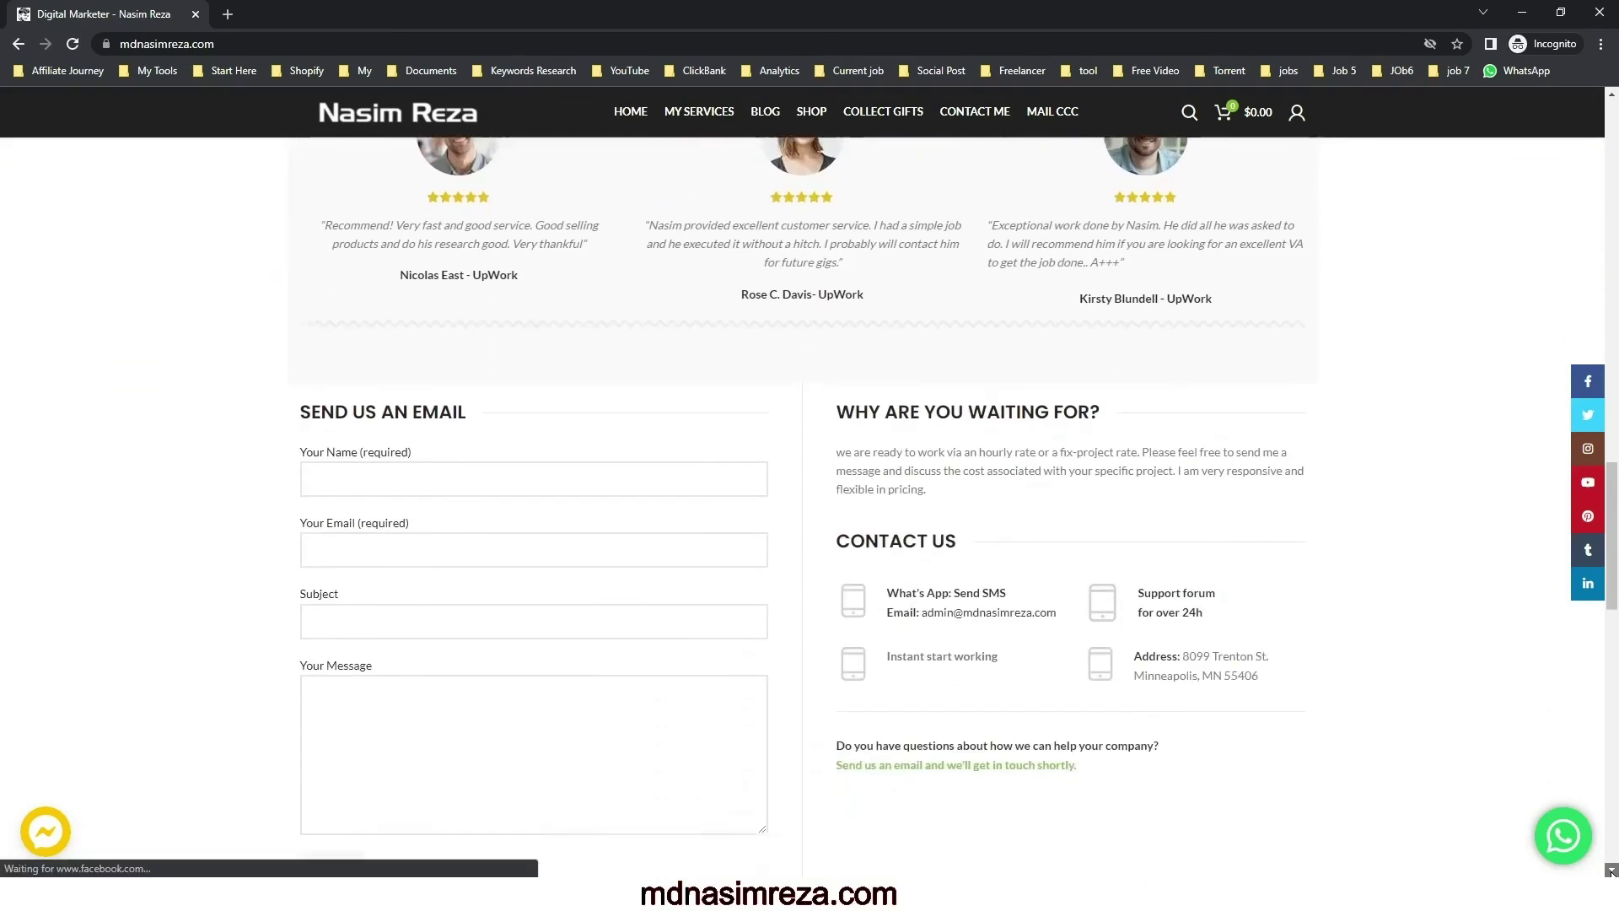
pyautogui.scroll(-15, 1610, 871)
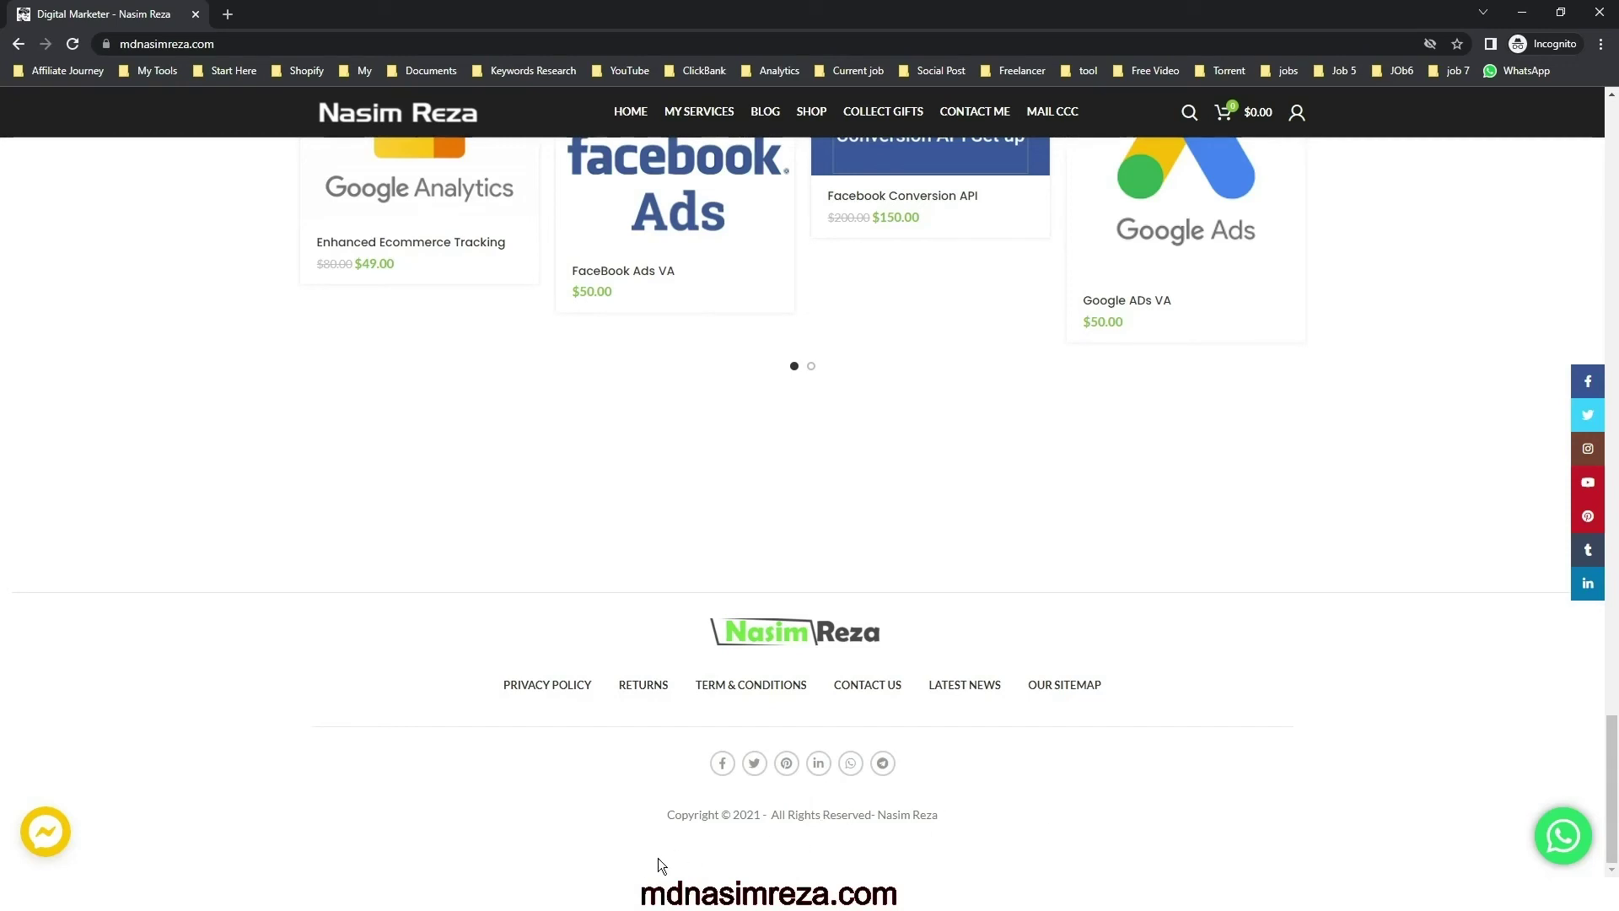
pyautogui.hotkey('alt', 'Tab')
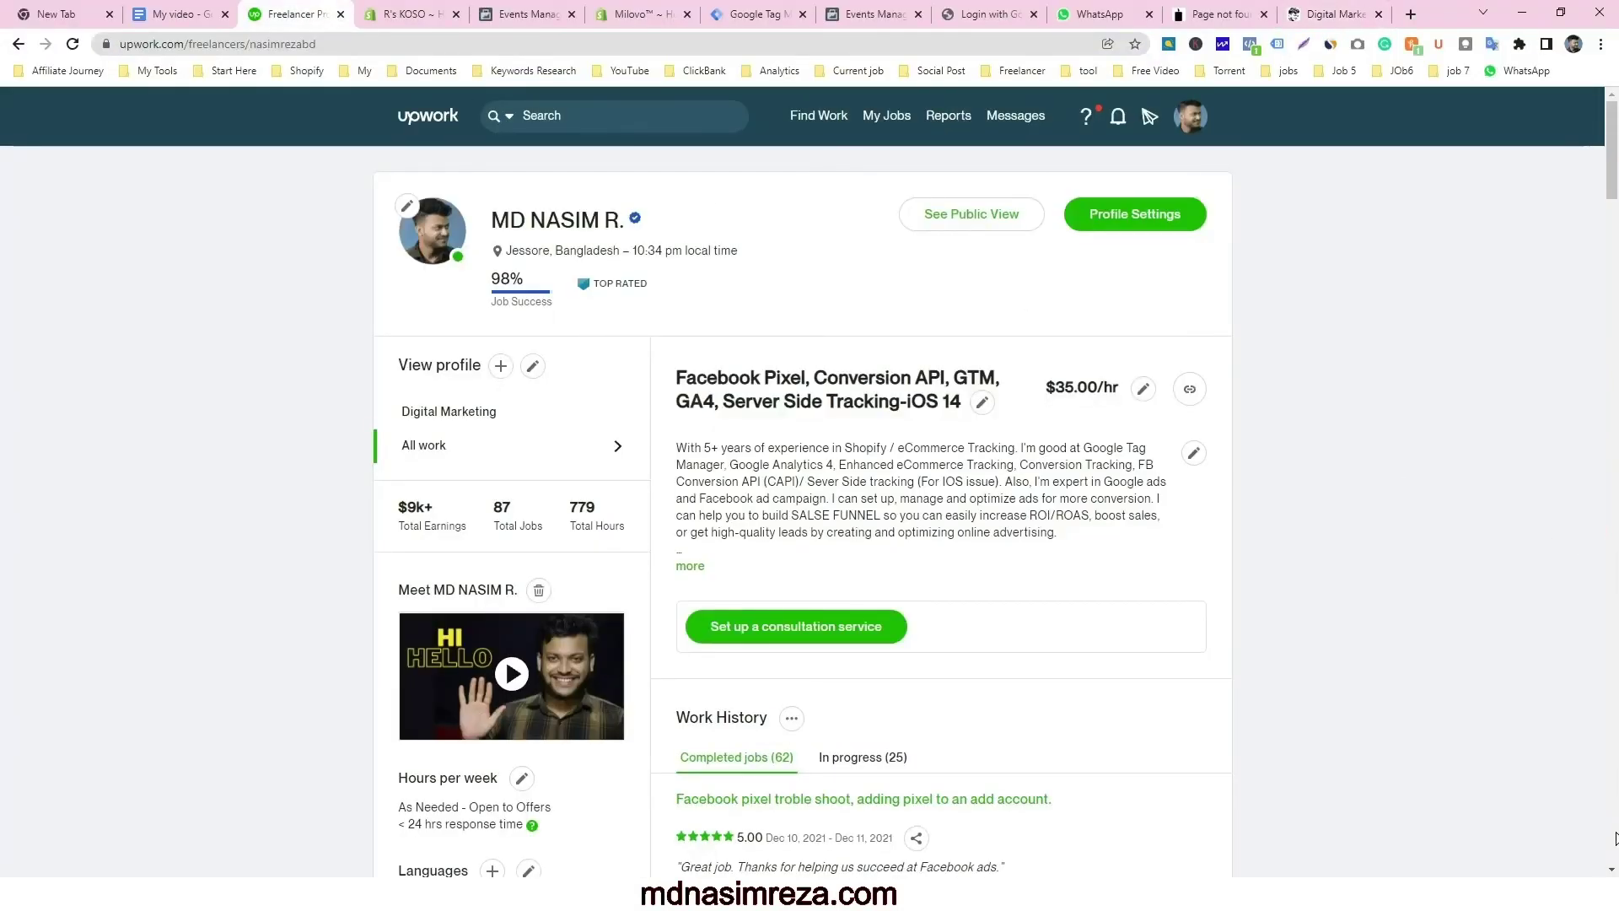
# Scroll the Upwork profile past Work History, Portfolio and Certifications to Other Experiences and the footer
pyautogui.scroll(-7, 1612, 869)
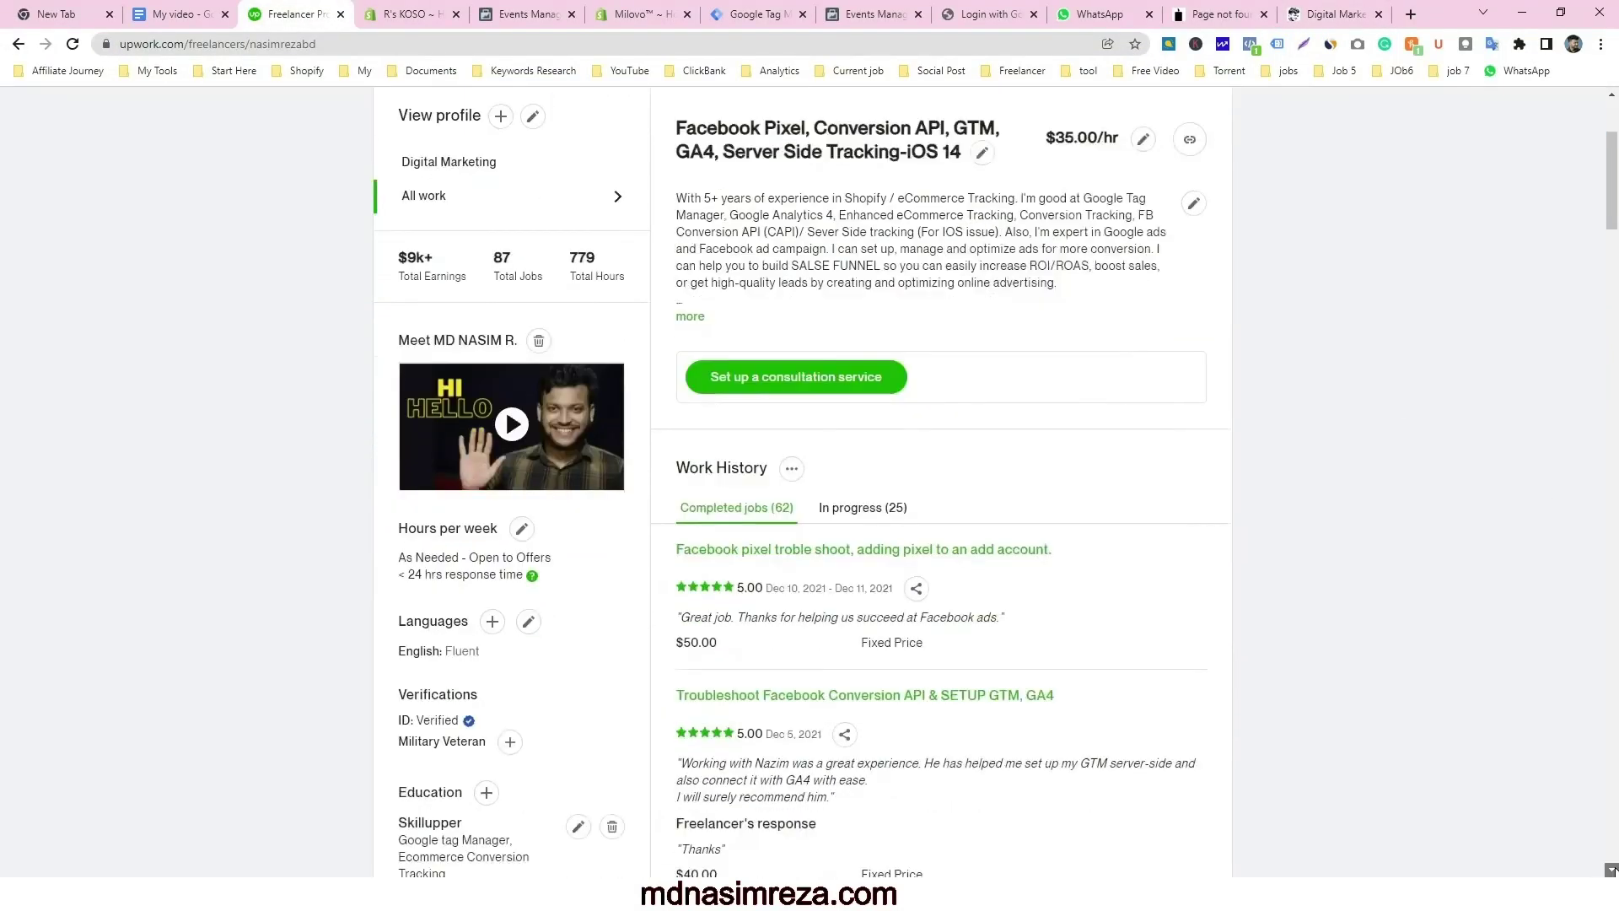
pyautogui.scroll(-17, 1612, 868)
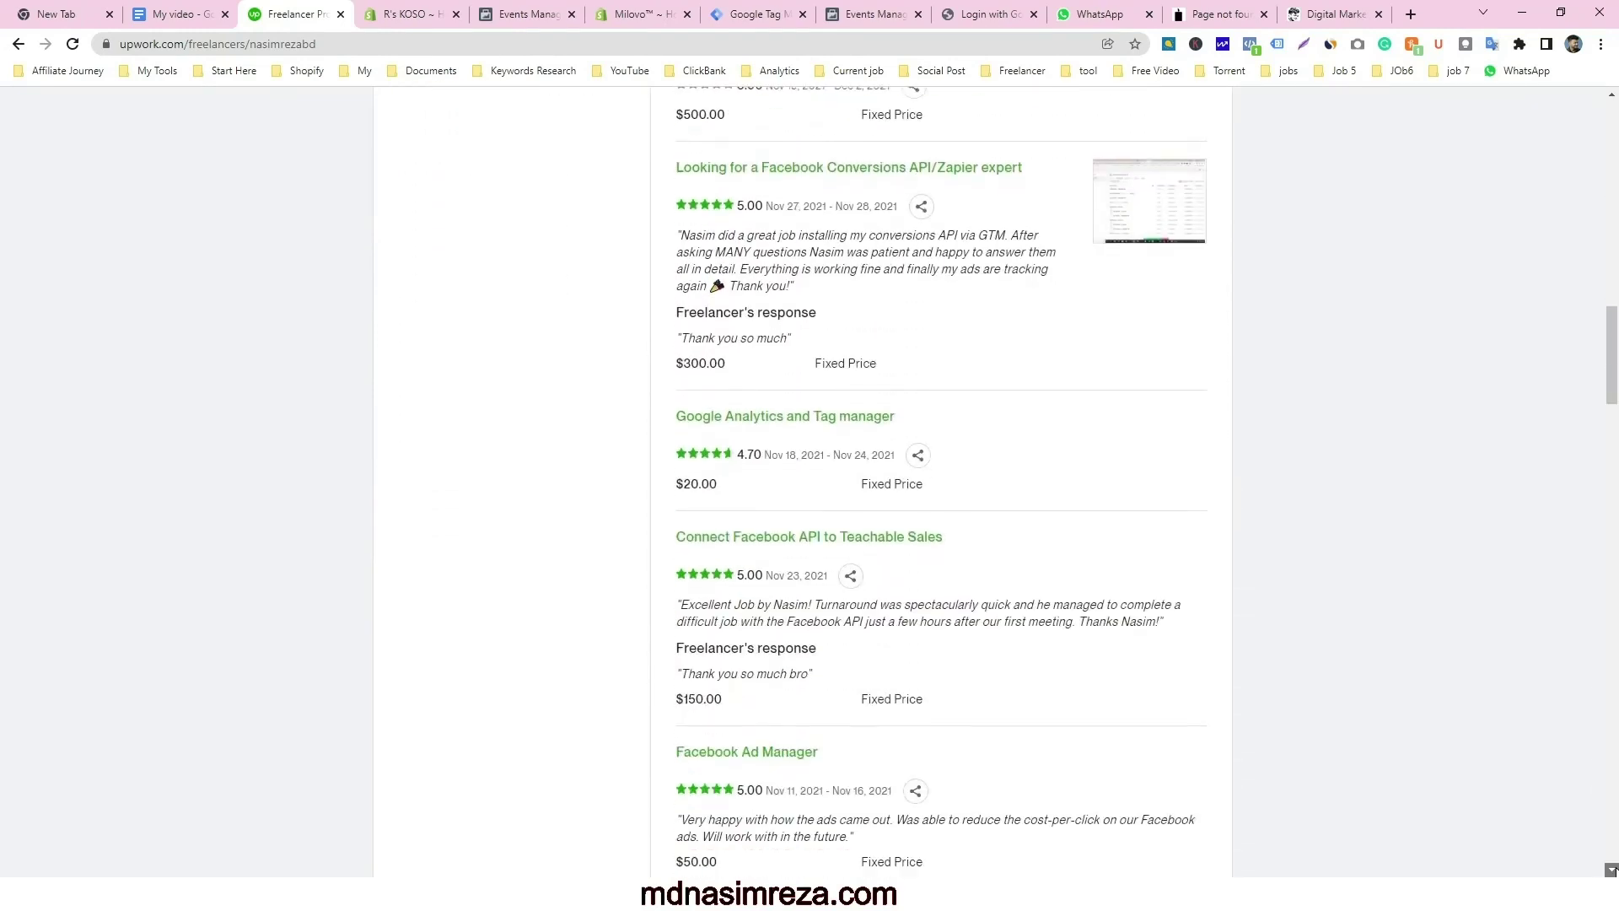
pyautogui.scroll(-16, 1612, 869)
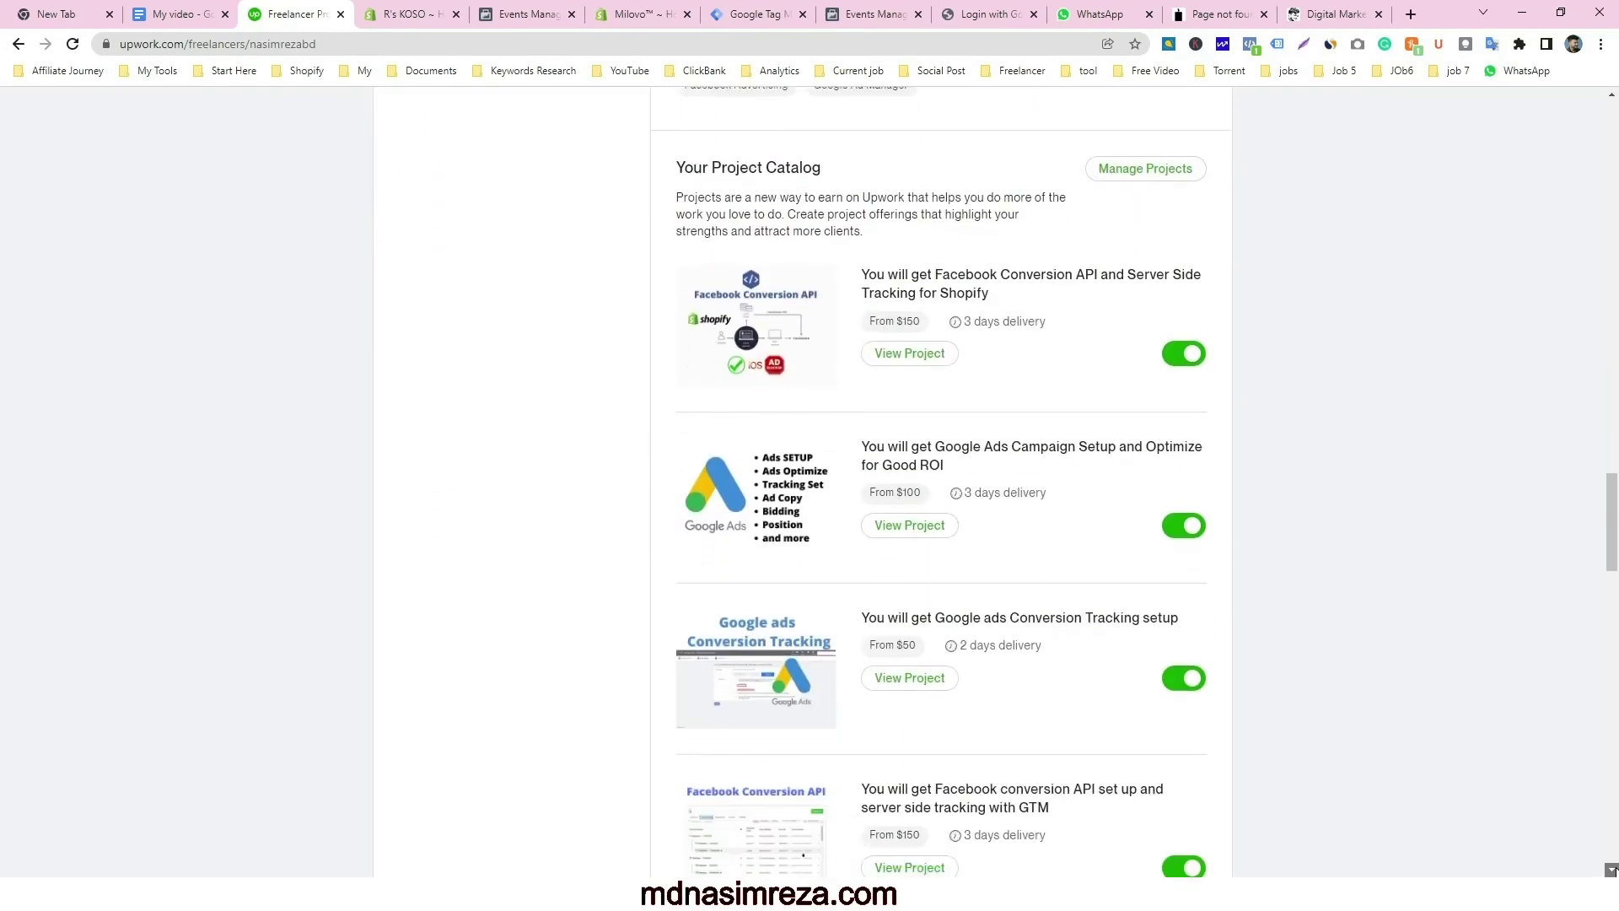
pyautogui.scroll(-16, 1610, 869)
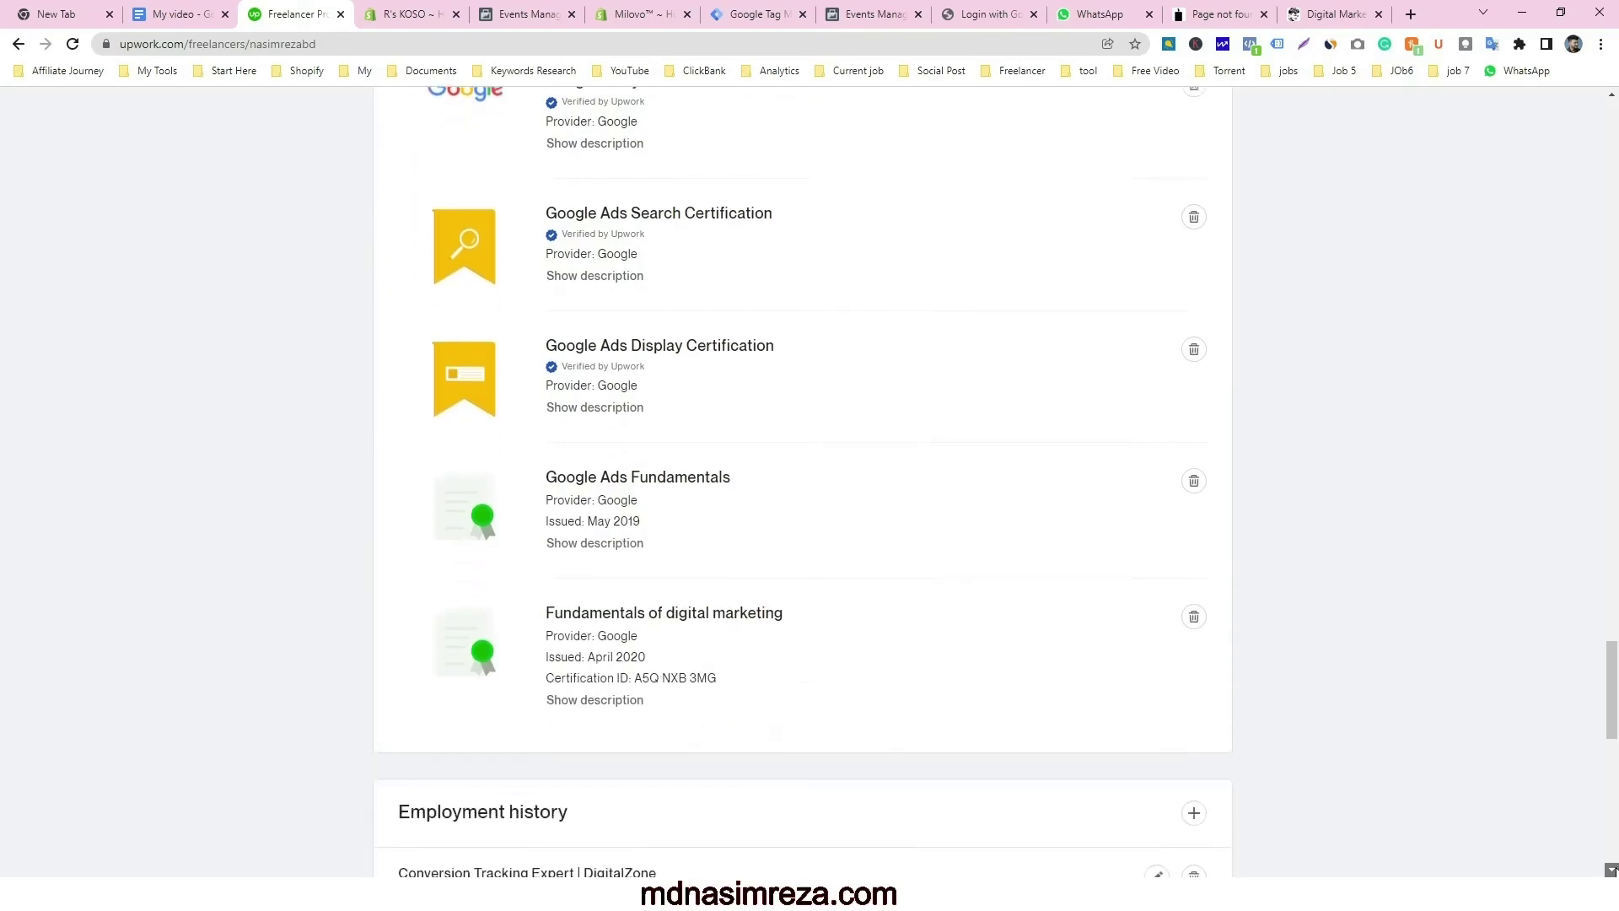
pyautogui.scroll(-8, 1612, 868)
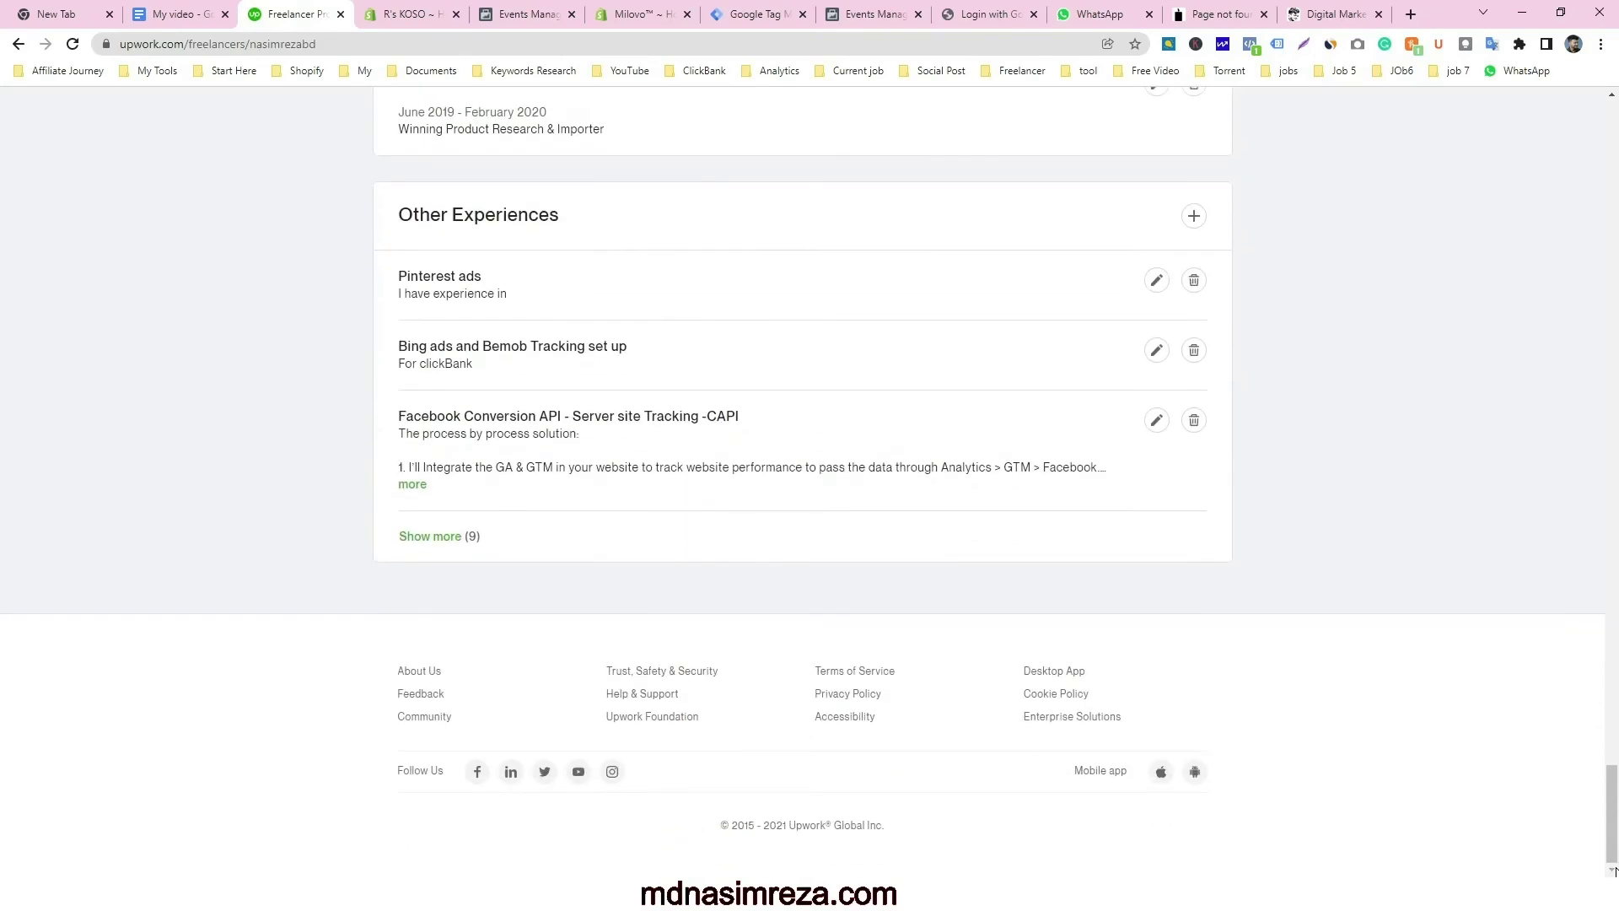